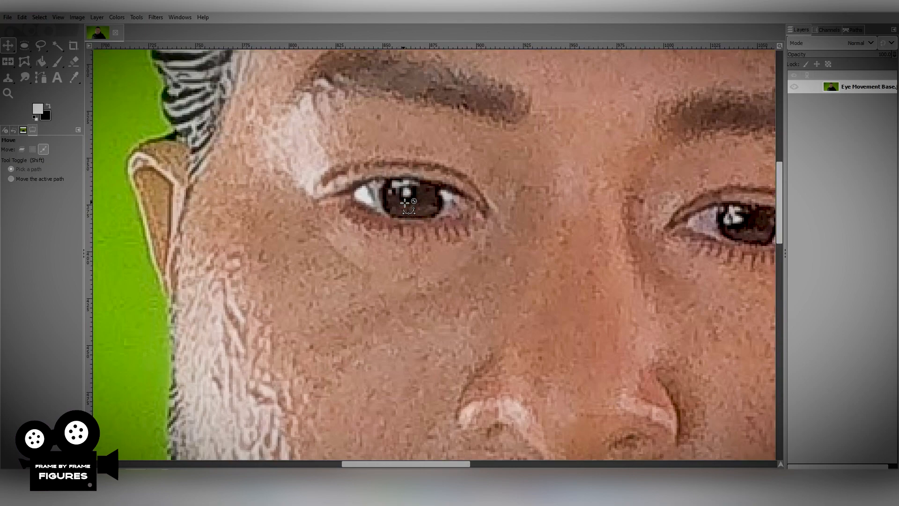
# Draw a path segment between the whites on either side of the iris and curve it along the upper eyelid.
pyautogui.scroll(-5, 405, 202)
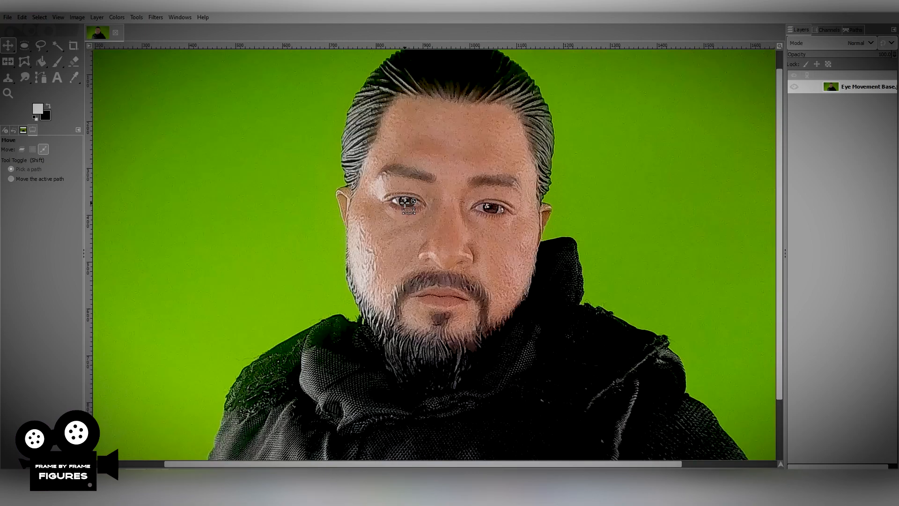
pyautogui.scroll(5, 405, 202)
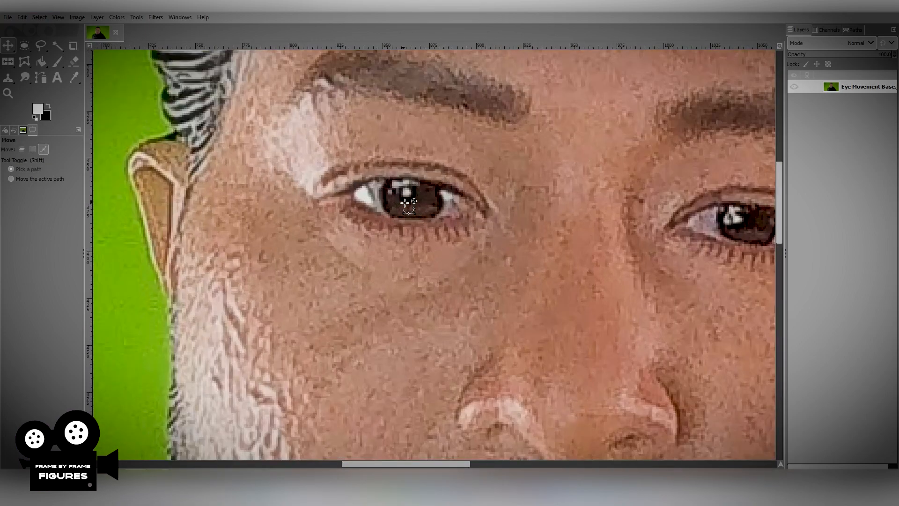
pyautogui.scroll(3, 406, 202)
pyautogui.click(22, 149)
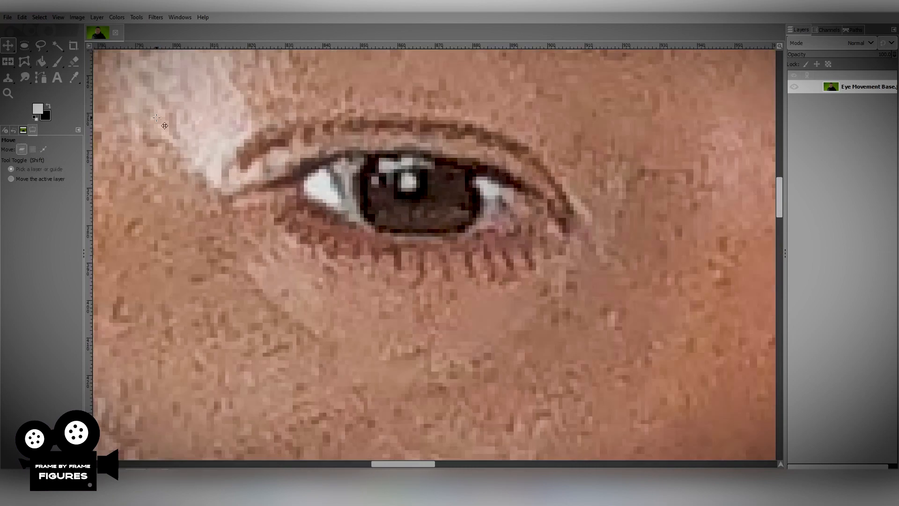
pyautogui.click(41, 79)
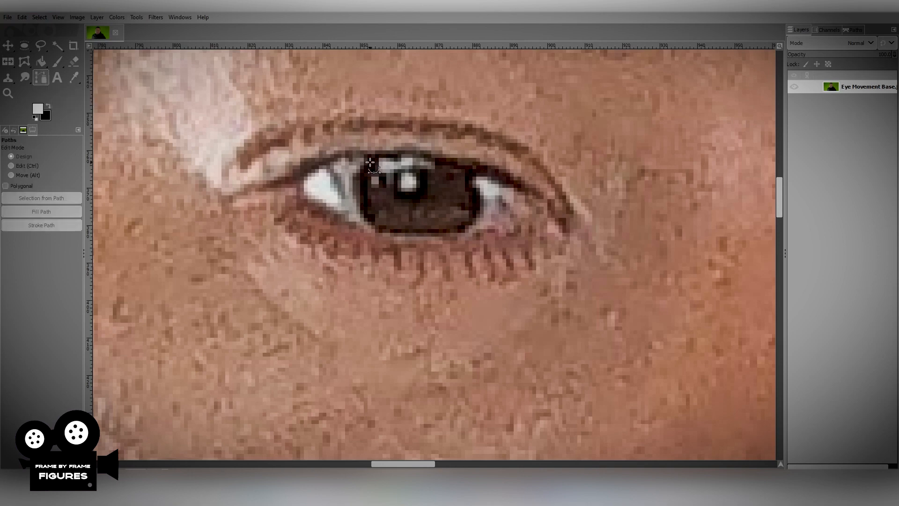
pyautogui.click(302, 183)
pyautogui.click(501, 188)
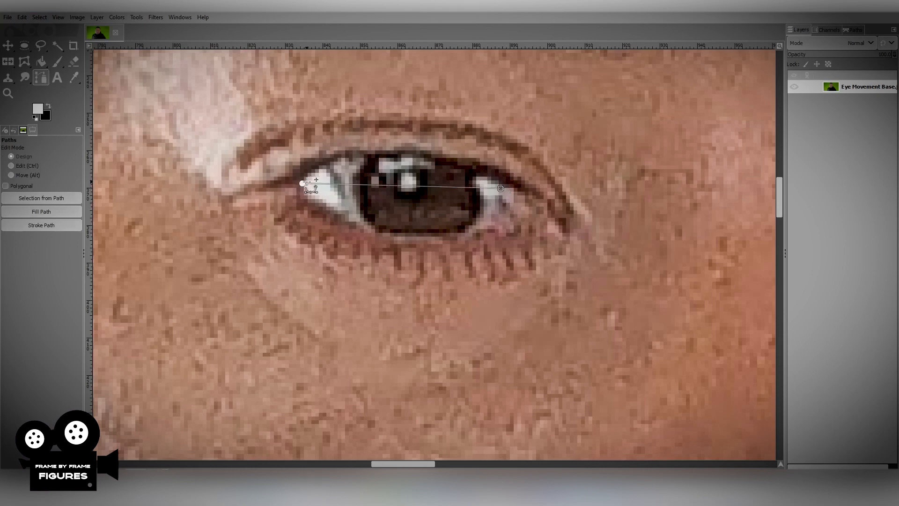
pyautogui.moveTo(311, 183); pyautogui.dragTo(330, 165)
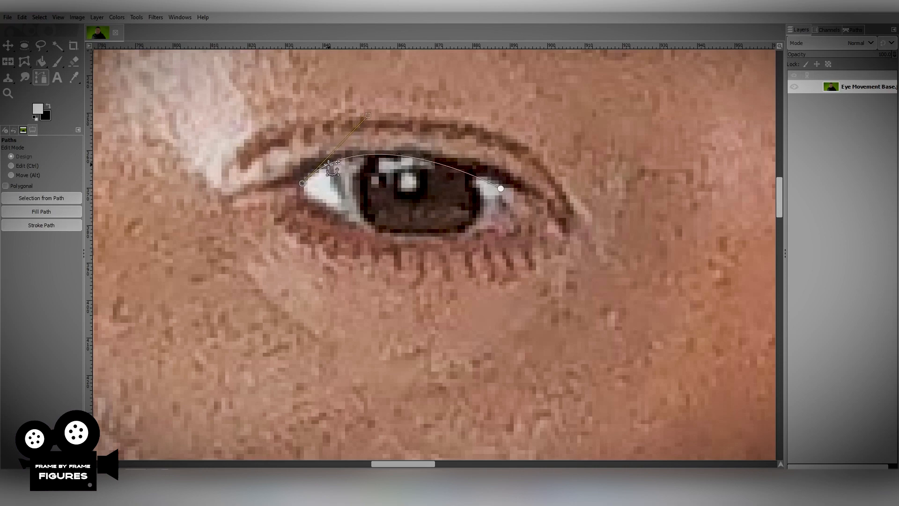
pyautogui.moveTo(470, 176); pyautogui.dragTo(475, 174)
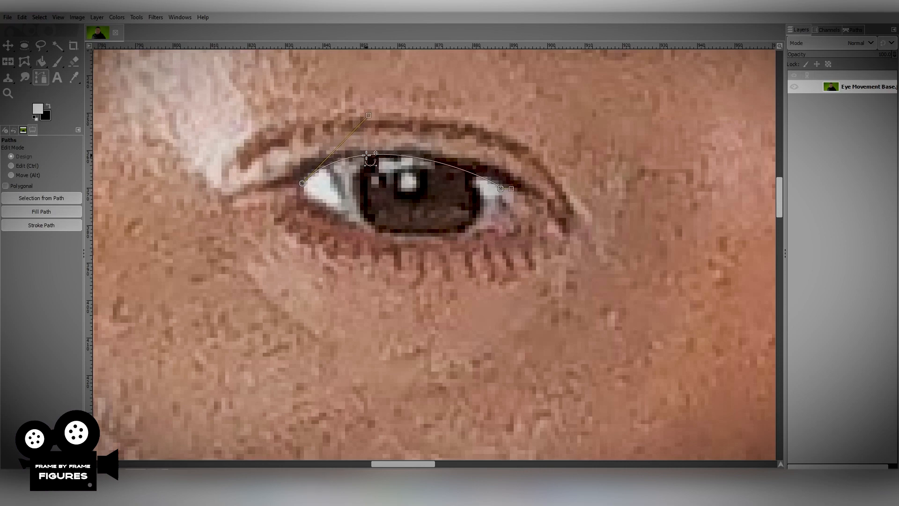
pyautogui.moveTo(366, 155); pyautogui.dragTo(369, 161)
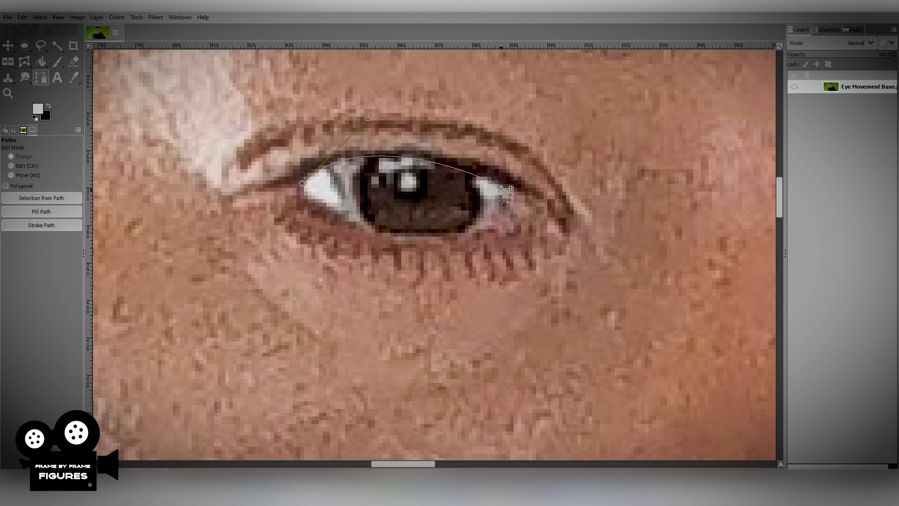
# Close the path with a curve along the lower eyelid and create a selection from it.
pyautogui.click(457, 239)
pyautogui.moveTo(501, 188); pyautogui.dragTo(480, 225)
pyautogui.click(302, 183)
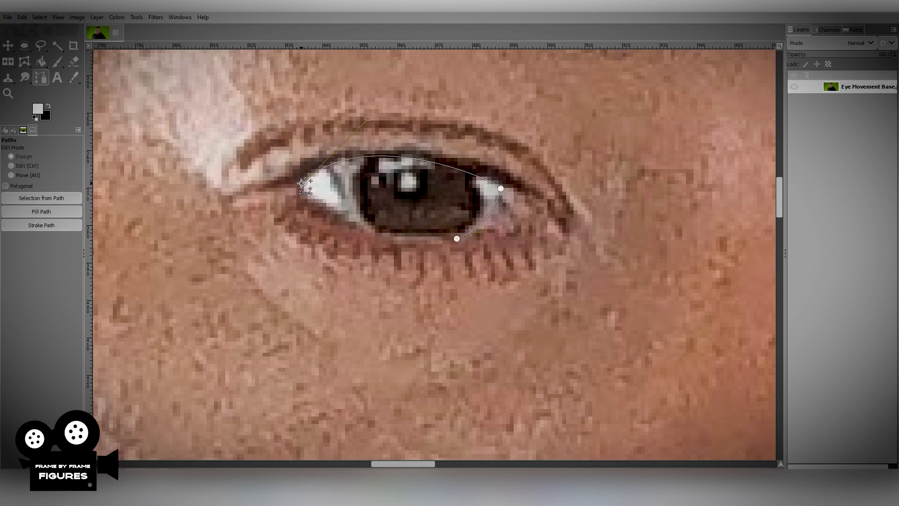
pyautogui.keyDown('ctrl'); pyautogui.click(457, 239); pyautogui.keyUp('ctrl')
pyautogui.moveTo(430, 229); pyautogui.dragTo(384, 236)
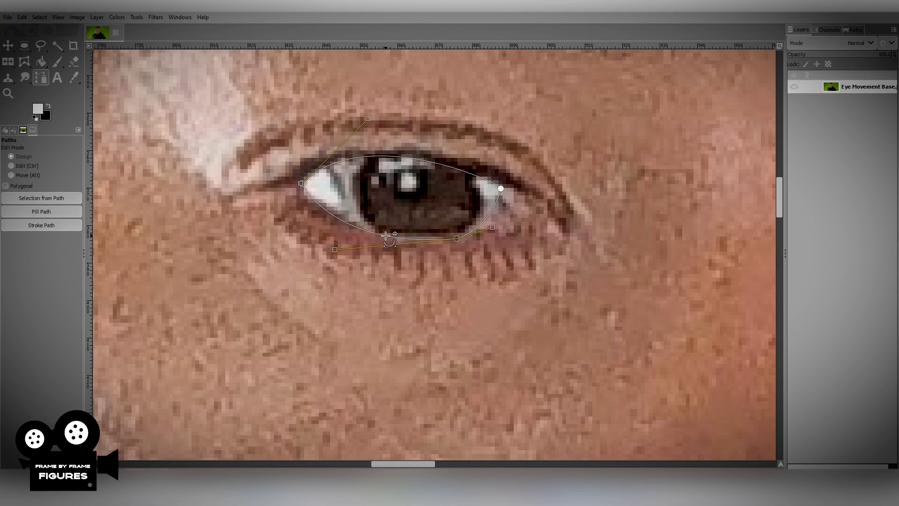
pyautogui.moveTo(478, 229); pyautogui.dragTo(479, 224)
pyautogui.click(37, 198)
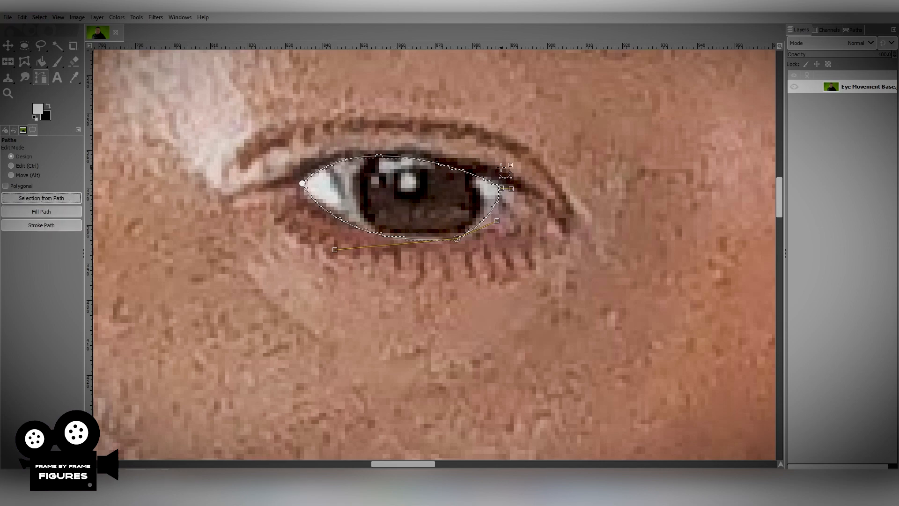
# Cut the selected eye area out of the photo and paste it back as a new layer.
pyautogui.hotkey('ctrl', '.')
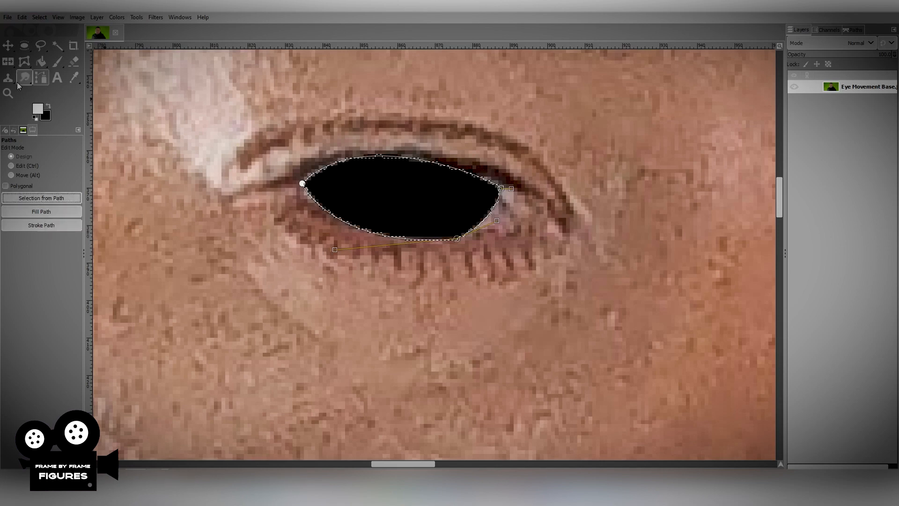
pyautogui.click(22, 17)
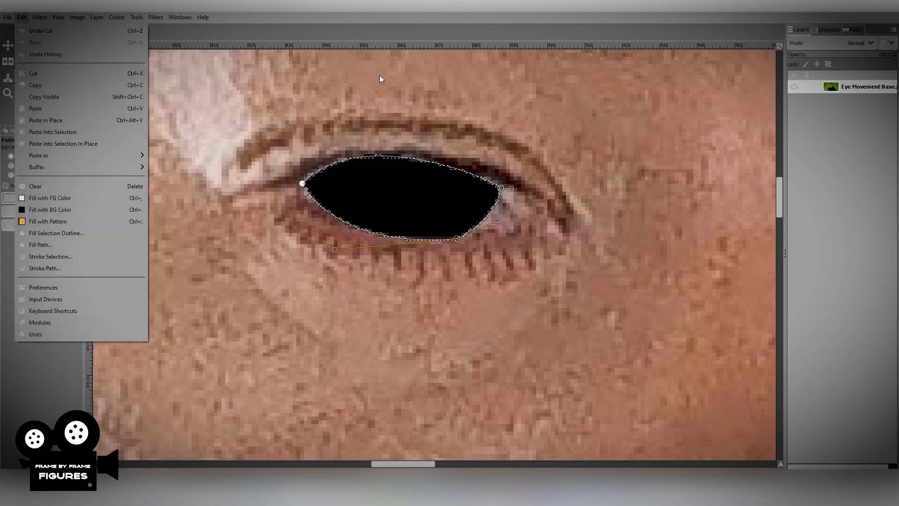
pyautogui.click(415, 27)
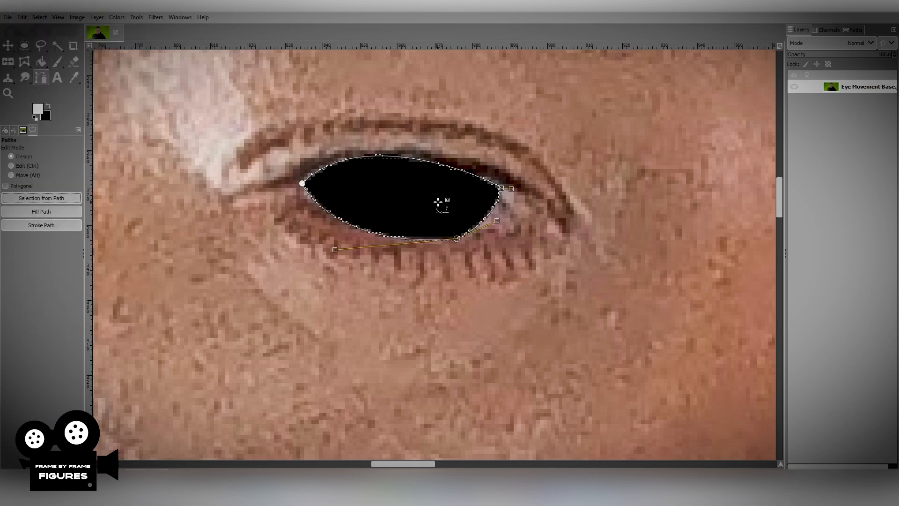
pyautogui.hotkey('ctrl', 'v')
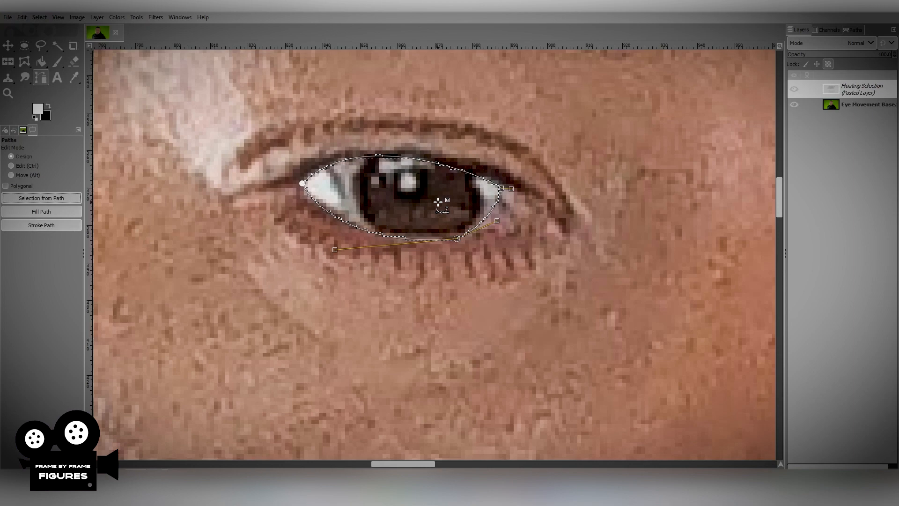
pyautogui.hotkey('ctrl', 'shift', 'n')
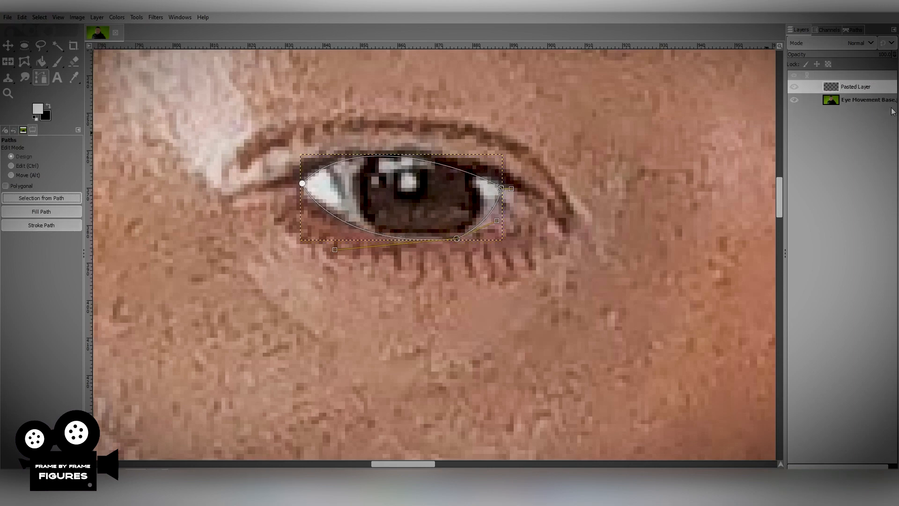
pyautogui.rightClick(847, 86)
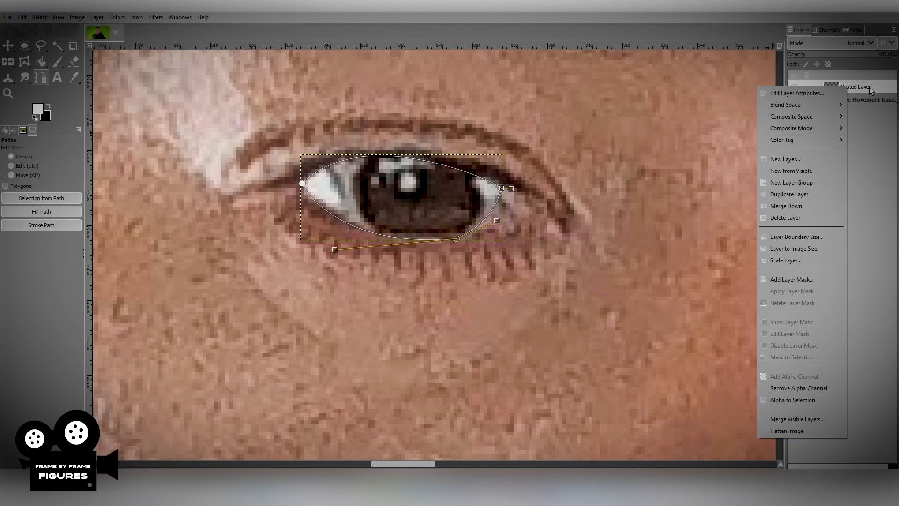
pyautogui.click(868, 86)
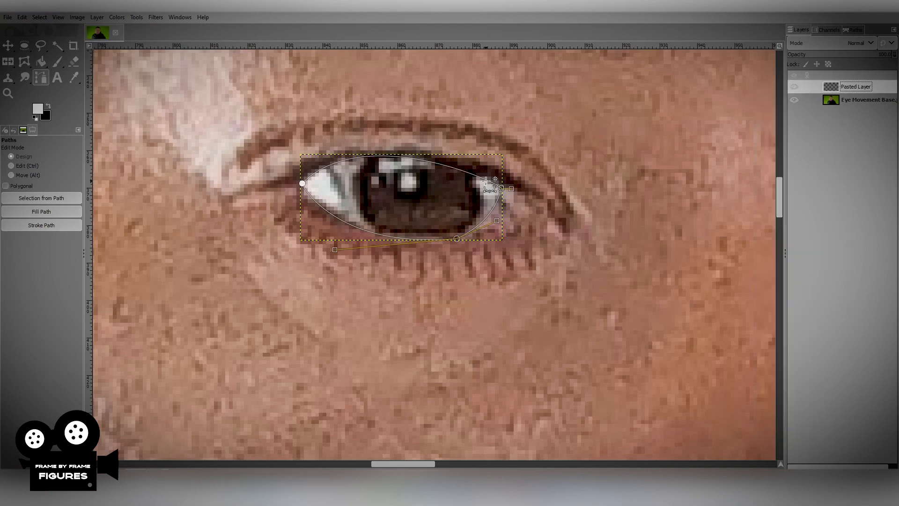
pyautogui.hotkey('ctrl', 'z')
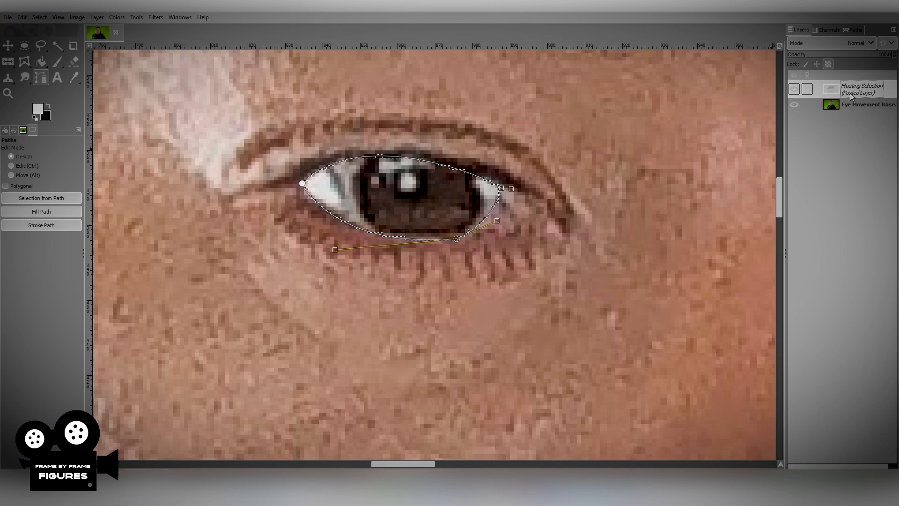
pyautogui.hotkey('ctrl', 'shift', 'n')
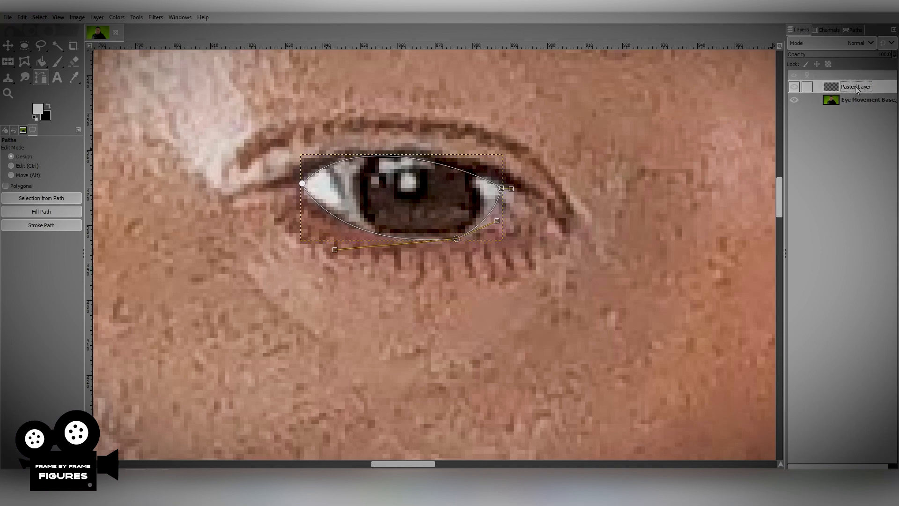
# Duplicate the pasted eye layer, naming the lower one "cornea 1" and the upper one "pupil 1".
pyautogui.rightClick(856, 89)
pyautogui.click(802, 196)
pyautogui.doubleClick(856, 100)
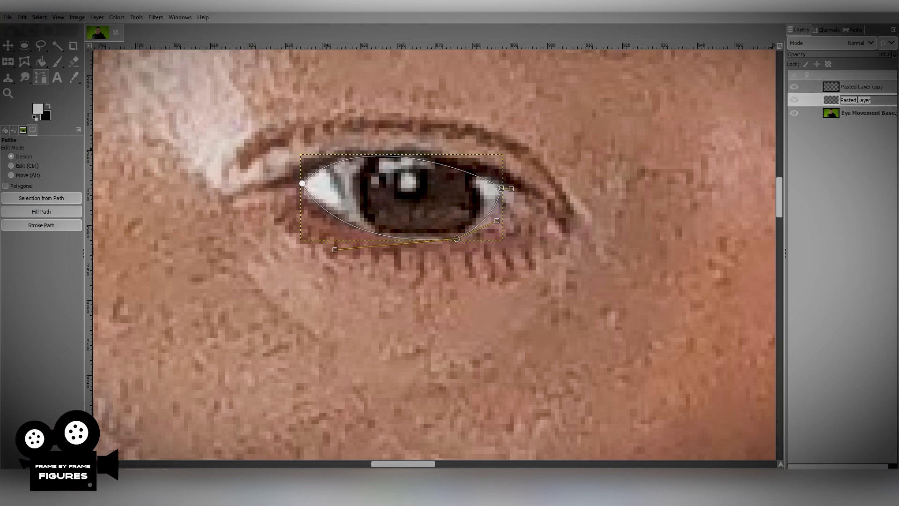
pyautogui.write('cornea')
pyautogui.press('Return')
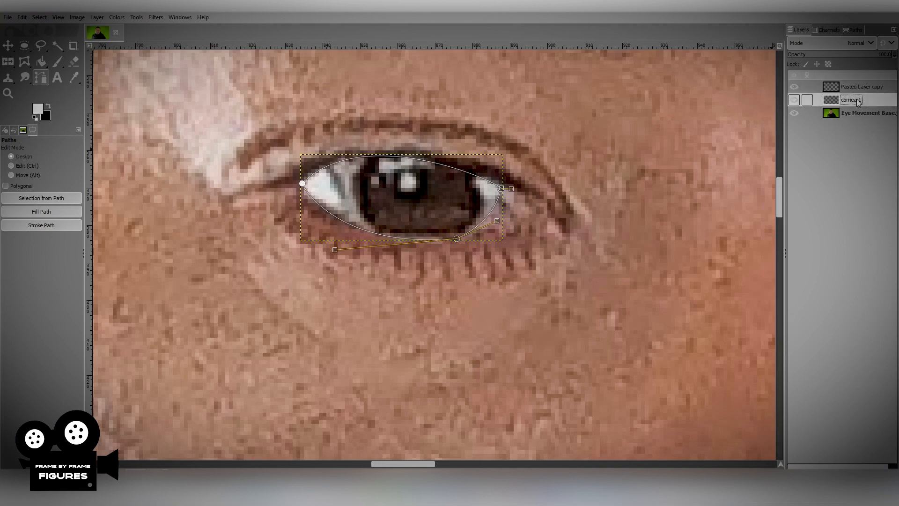
pyautogui.doubleClick(850, 86)
pyautogui.write('pupil')
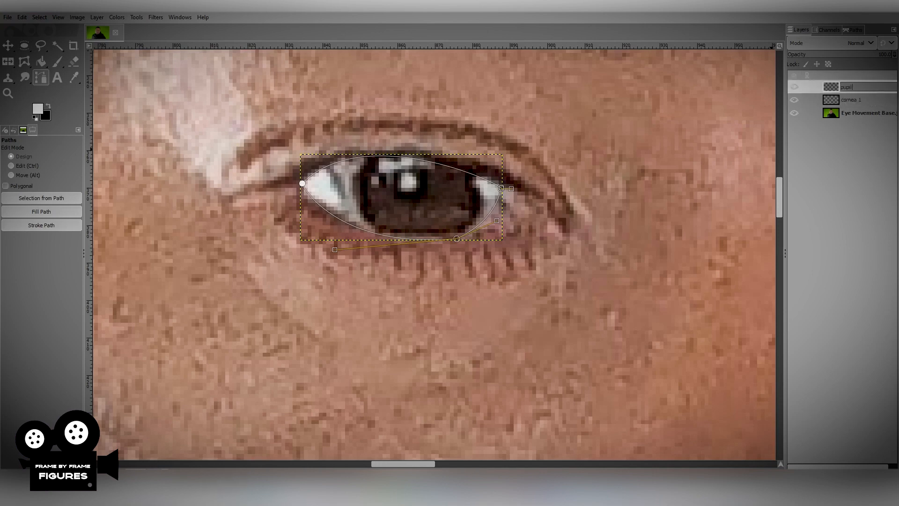
pyautogui.write(' 1')
pyautogui.press('Return')
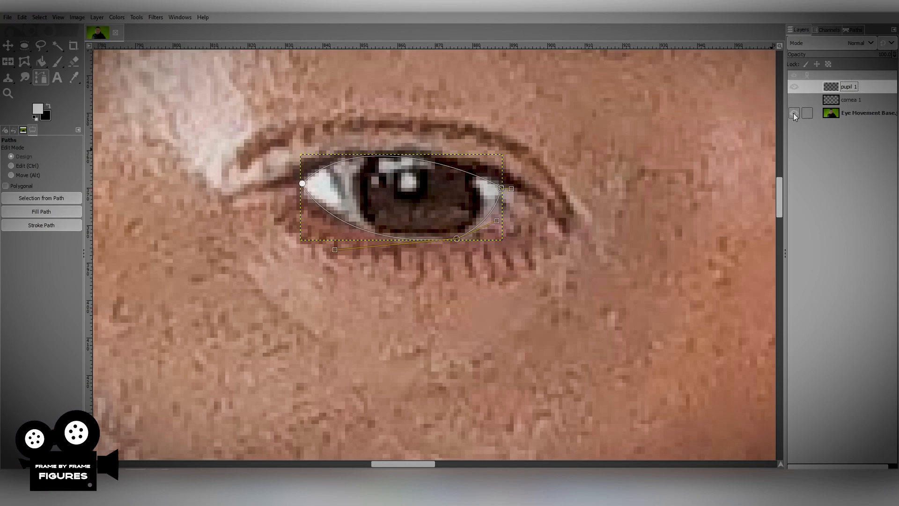
# Hide the photo layer to check the cut-out eye, show it again, and move it above the pupil 1 layer.
pyautogui.click(793, 113)
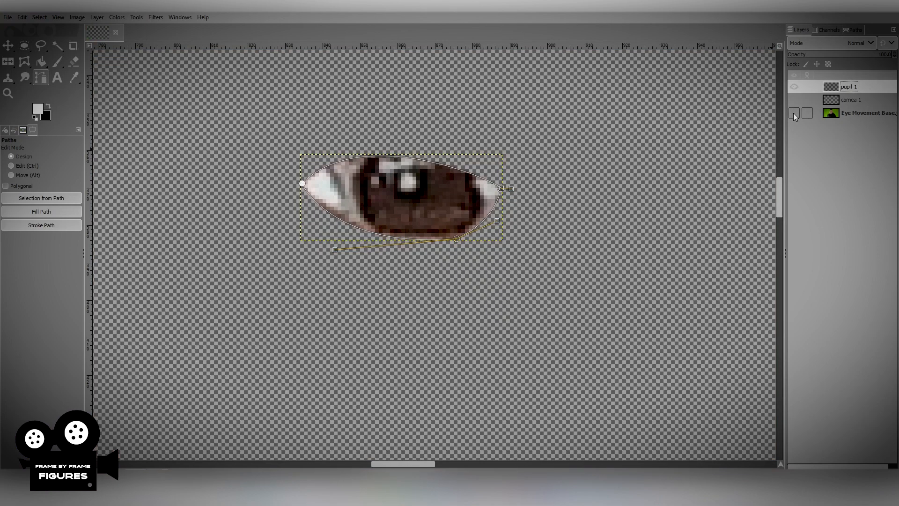
pyautogui.click(8, 45)
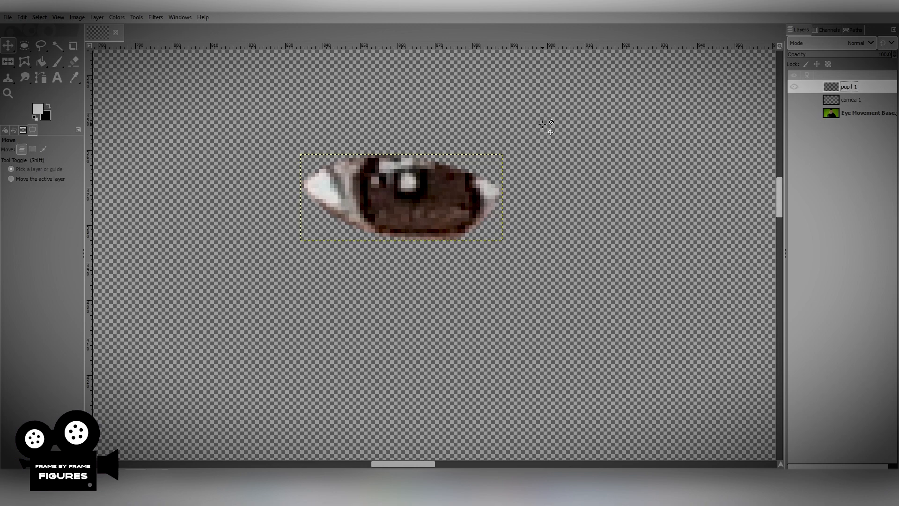
pyautogui.click(851, 113)
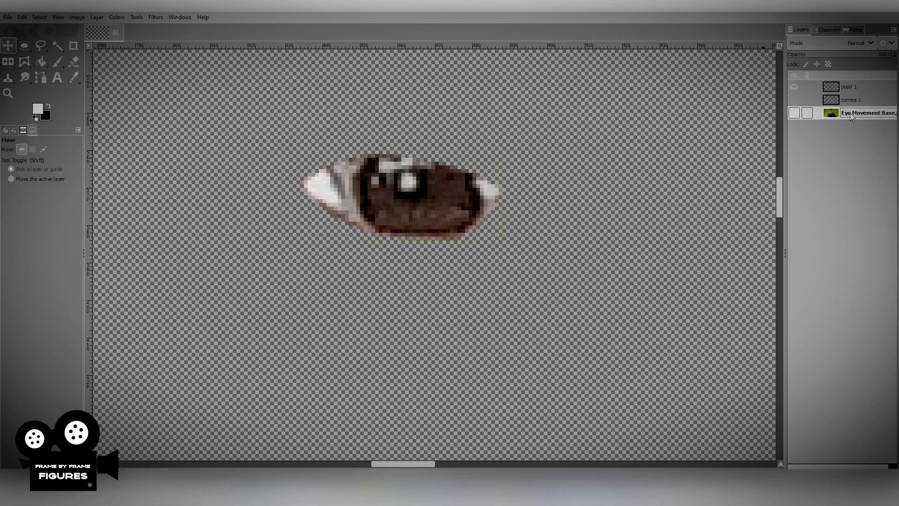
pyautogui.click(793, 114)
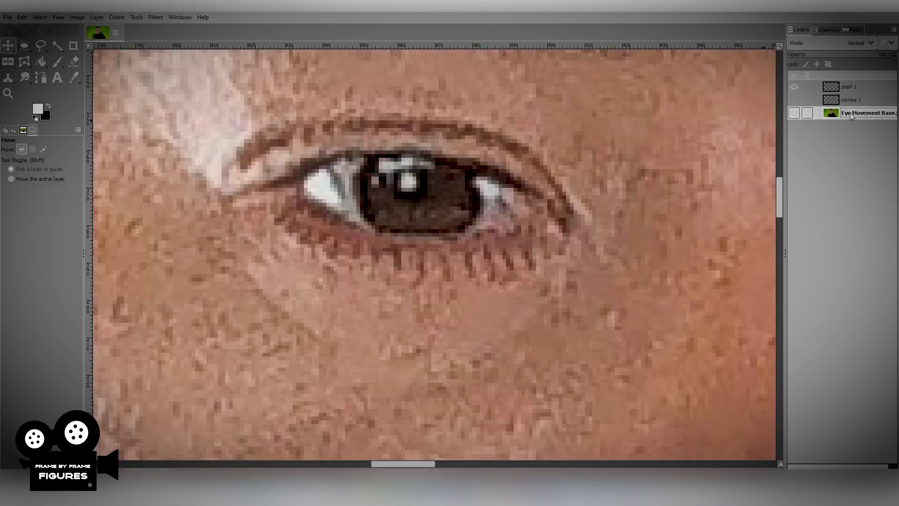
pyautogui.moveTo(856, 113); pyautogui.dragTo(856, 87)
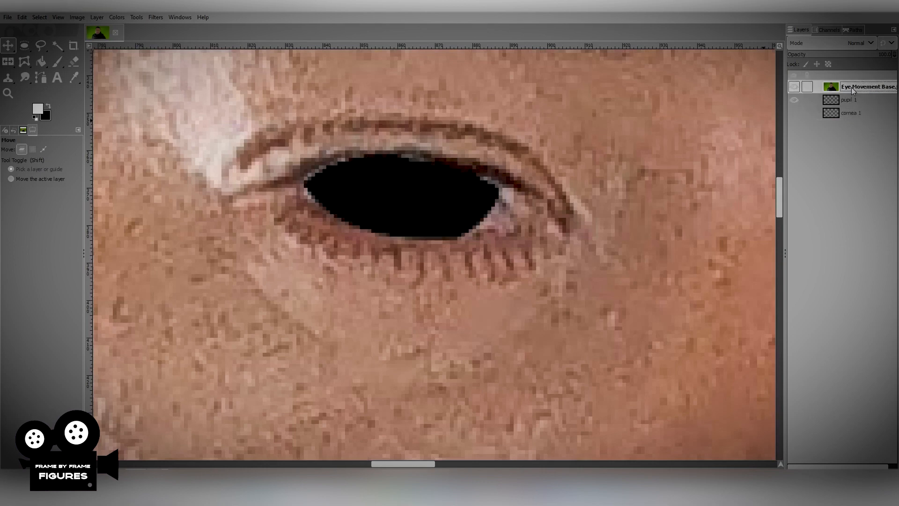
# Undo all layer edits back to the eye selection on the uncut photo.
pyautogui.hotkey('ctrl', 'z')
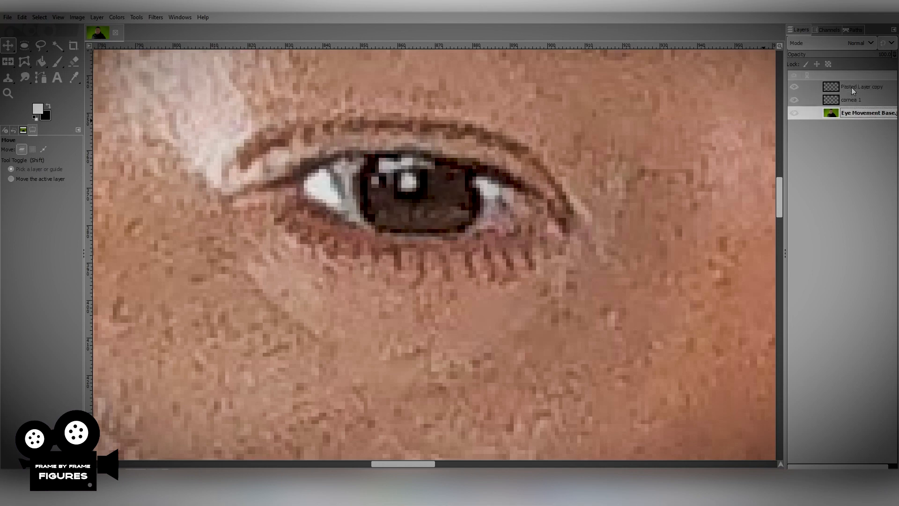
pyautogui.hotkey('ctrl', 'y')
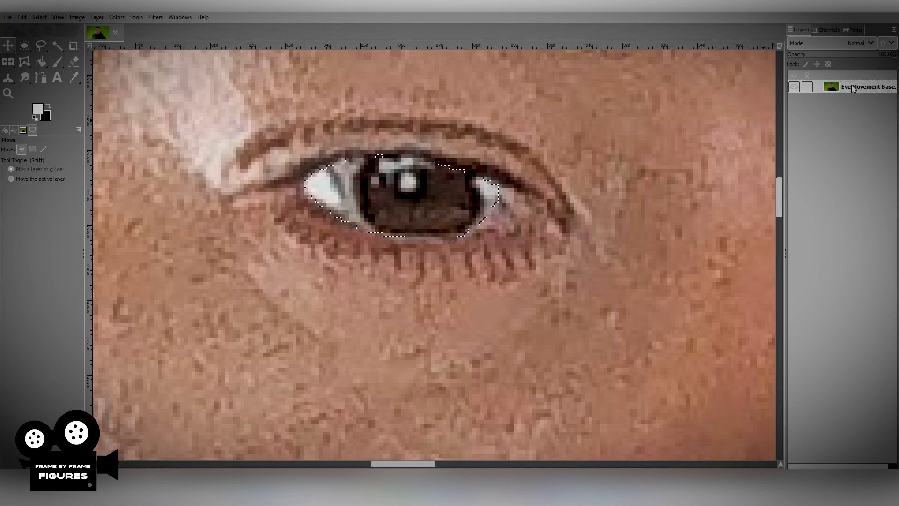
# Add an alpha channel to the photo layer, and cut and paste the selected eye onto a new layer.
pyautogui.rightClick(853, 89)
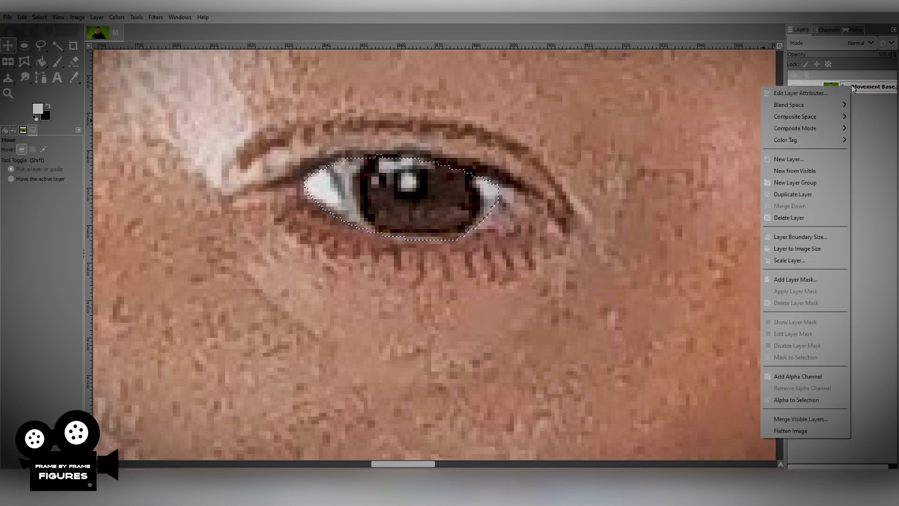
pyautogui.click(799, 376)
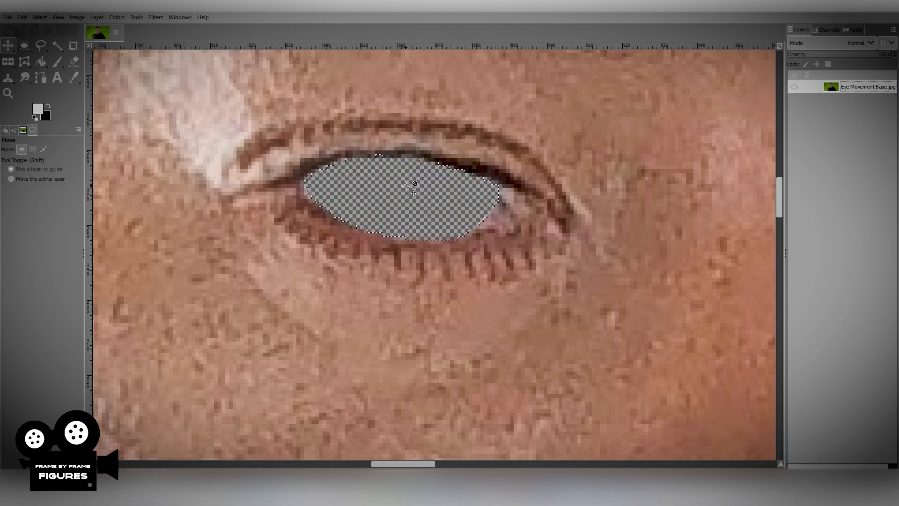
pyautogui.hotkey('ctrl', 'v')
pyautogui.hotkey('shift', 'ctrl', 'n')
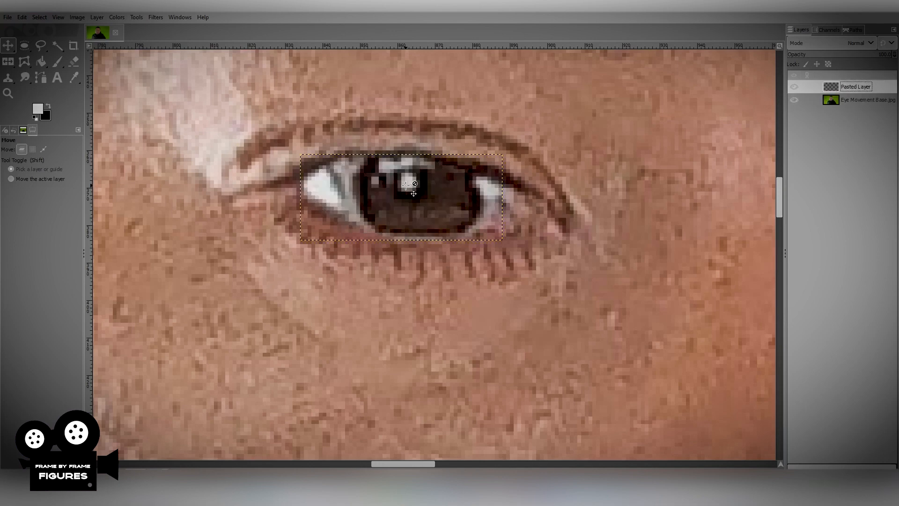
# Duplicate the newly pasted eye layer, renaming the original "cornea 1" and the copy above it "pupil 1".
pyautogui.rightClick(861, 90)
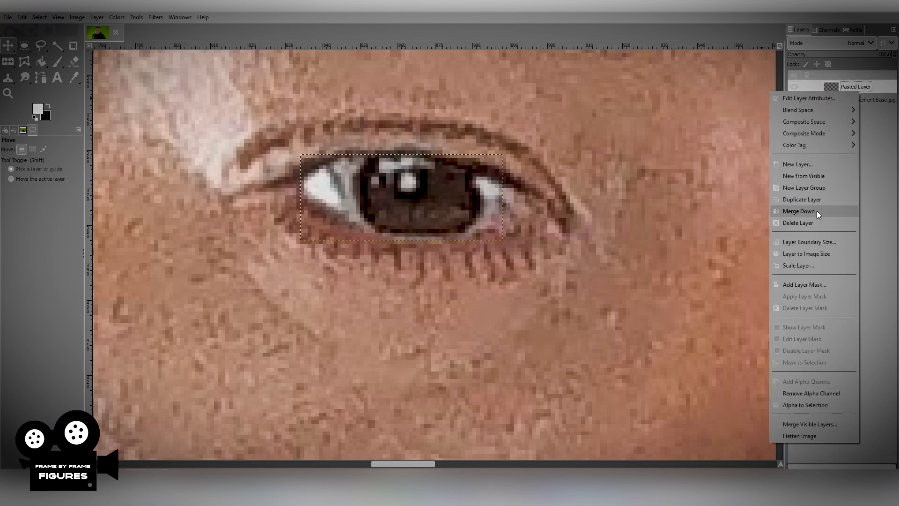
pyautogui.click(805, 200)
pyautogui.doubleClick(864, 100)
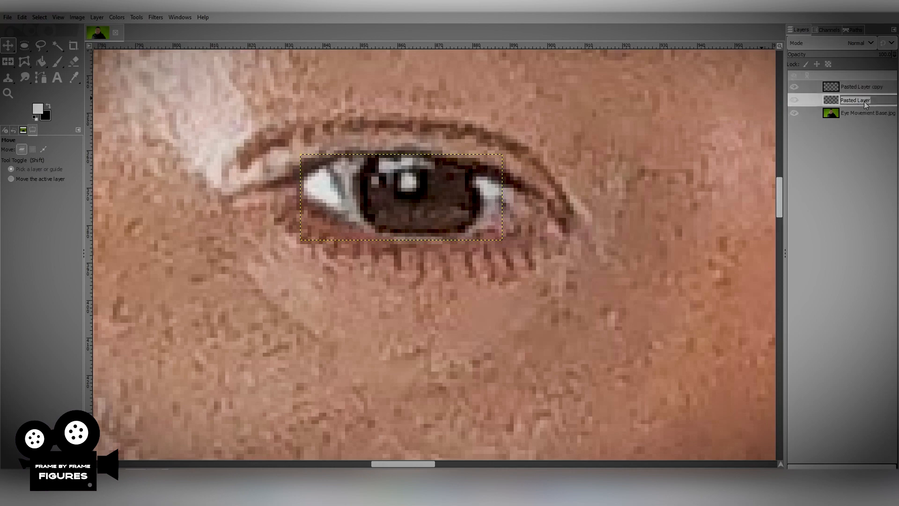
pyautogui.write('cornea 1')
pyautogui.press('Return')
pyautogui.doubleClick(853, 86)
pyautogui.write('pupil 1')
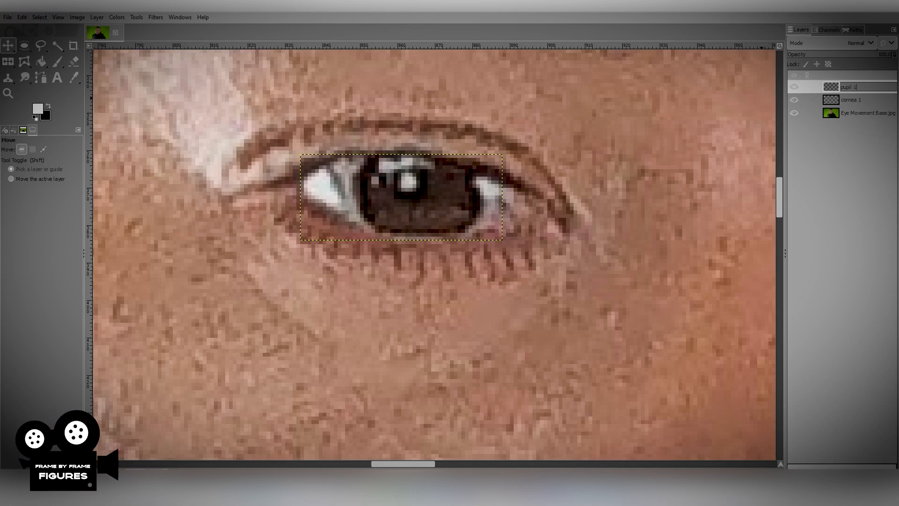
pyautogui.press('Return')
# Move the photo layer to the top of the stack and hide it and cornea 1, with pupil 1 as the active layer.
pyautogui.click(852, 115)
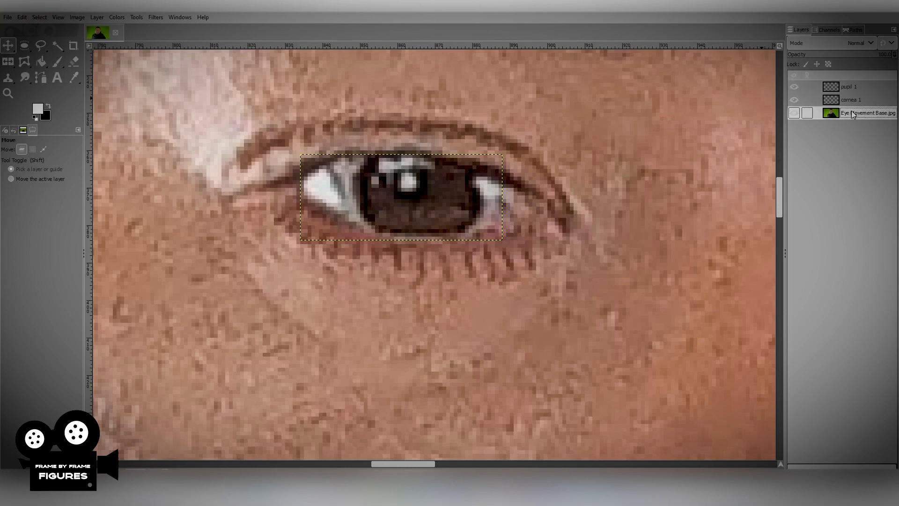
pyautogui.moveTo(852, 115); pyautogui.dragTo(849, 83)
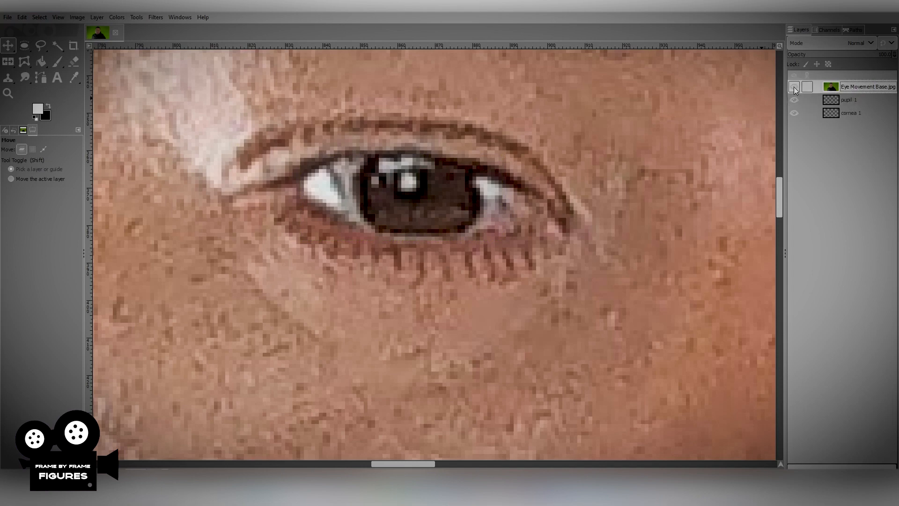
pyautogui.click(793, 113)
pyautogui.click(852, 99)
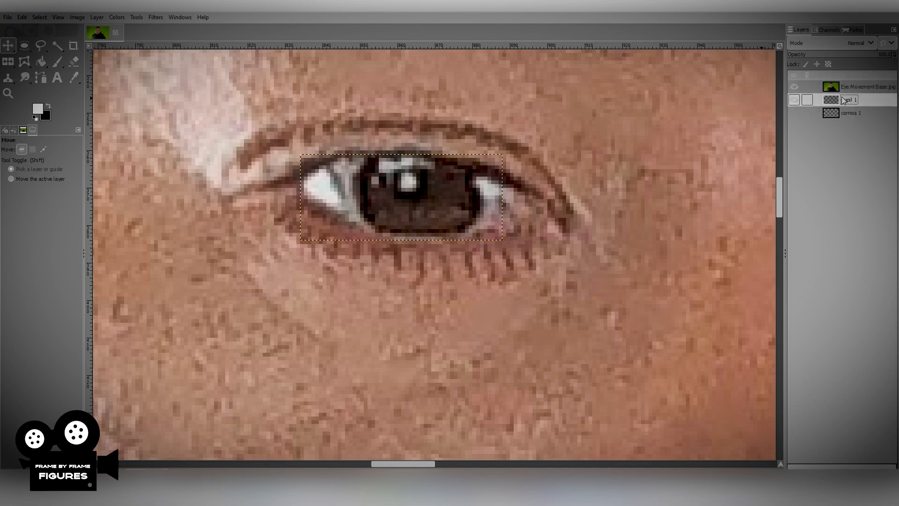
pyautogui.click(794, 86)
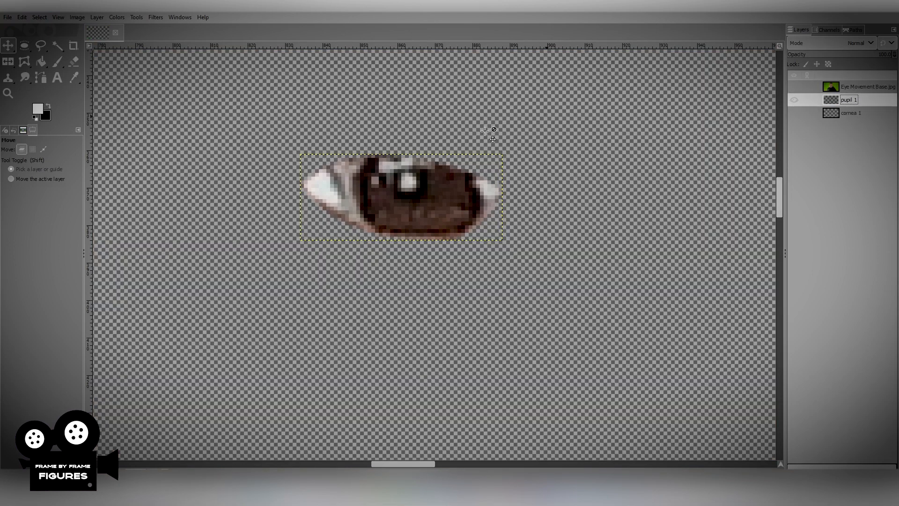
# Erase the eye white on both sides of the iris on the pupil 1 layer with the Eraser at size 6.
pyautogui.click(73, 61)
pyautogui.click(471, 185)
pyautogui.moveTo(493, 181)
pyautogui.mouseDown()
pyautogui.moveTo(498, 202)
pyautogui.moveTo(487, 174)
pyautogui.moveTo(494, 198)
pyautogui.moveTo(477, 236)
pyautogui.moveTo(495, 209)
pyautogui.moveTo(487, 177)
pyautogui.moveTo(492, 213)
pyautogui.moveTo(477, 238)
pyautogui.mouseUp()
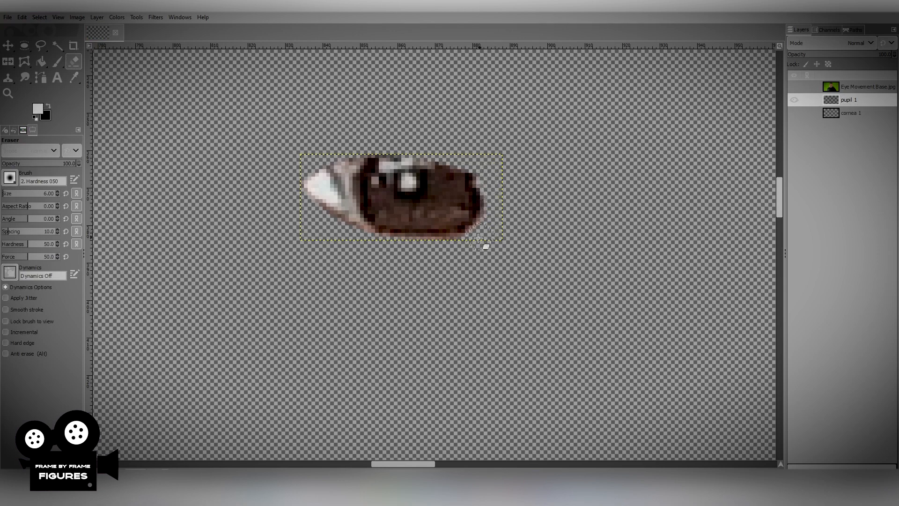
pyautogui.moveTo(400, 242)
pyautogui.mouseDown()
pyautogui.moveTo(351, 232)
pyautogui.moveTo(340, 191)
pyautogui.moveTo(350, 154)
pyautogui.moveTo(342, 172)
pyautogui.mouseUp()
pyautogui.moveTo(349, 165)
pyautogui.mouseDown()
pyautogui.moveTo(344, 201)
pyautogui.moveTo(369, 243)
pyautogui.moveTo(345, 185)
pyautogui.moveTo(305, 170)
pyautogui.moveTo(327, 211)
pyautogui.moveTo(363, 150)
pyautogui.moveTo(488, 178)
pyautogui.moveTo(495, 228)
pyautogui.moveTo(445, 251)
pyautogui.moveTo(367, 245)
pyautogui.moveTo(337, 161)
pyautogui.moveTo(363, 149)
pyautogui.mouseUp()
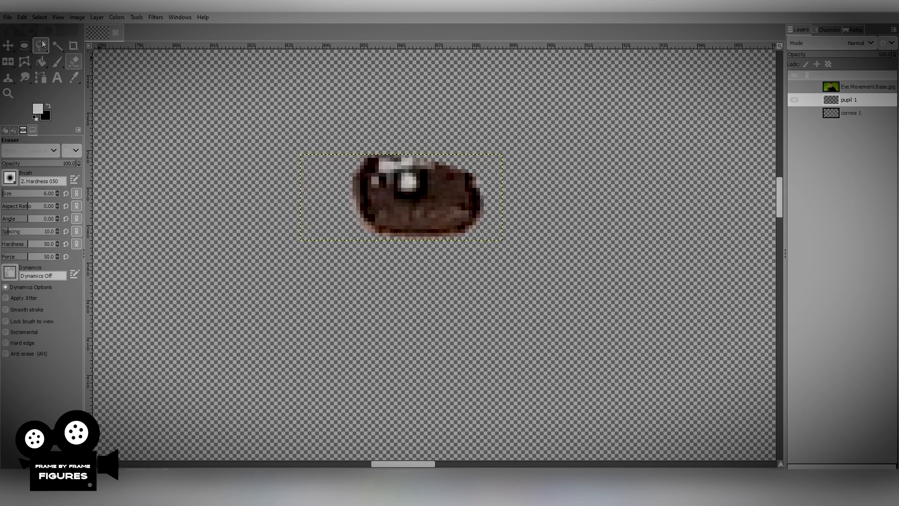
# Crop the pupil 1 layer to a rectangular selection of about 127 × 77 px drawn around the iris.
pyautogui.moveTo(26, 49); pyautogui.dragTo(49, 51)
pyautogui.moveTo(181, 87); pyautogui.dragTo(655, 374)
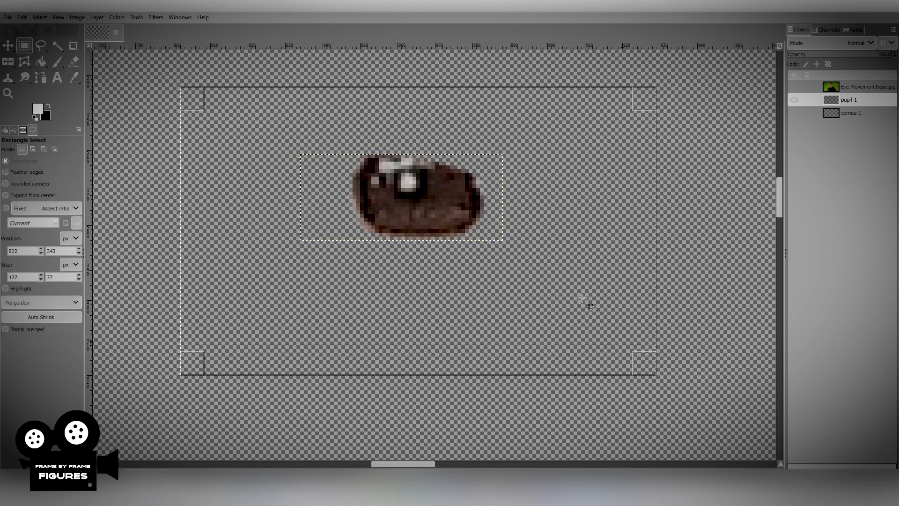
pyautogui.click(97, 18)
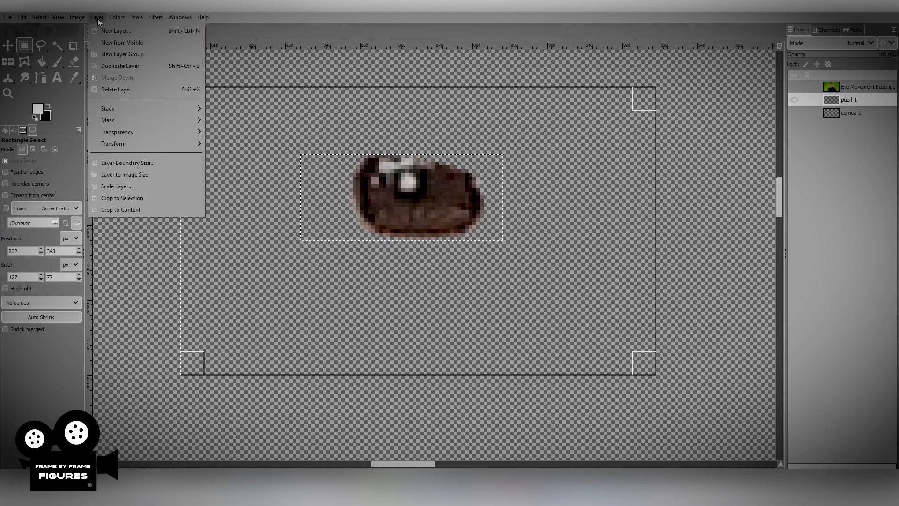
pyautogui.click(122, 199)
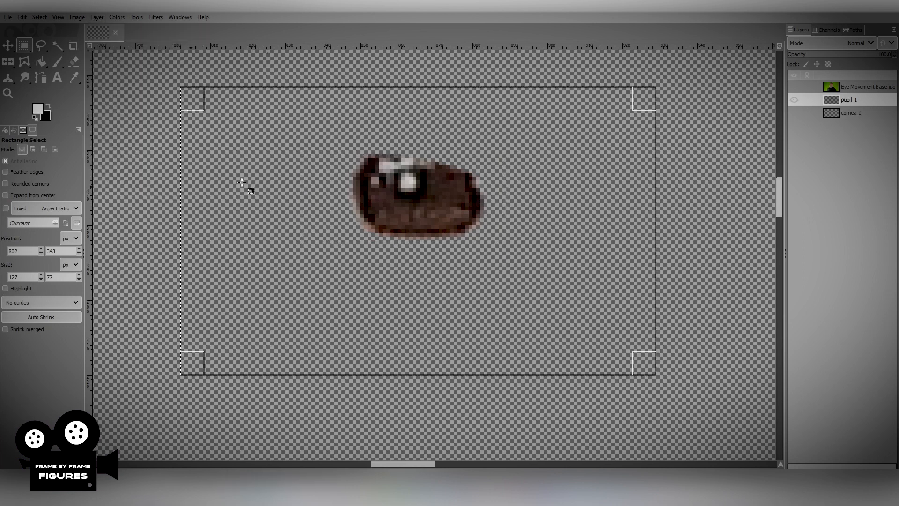
# Clone brown iris texture along the flat lower edge of the iris with a size 6 brush to extend it downward.
pyautogui.click(8, 47)
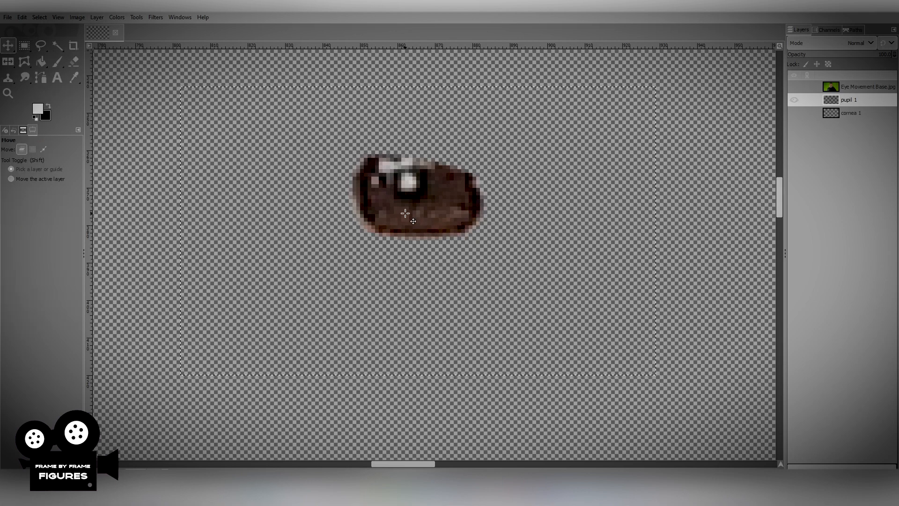
pyautogui.scroll(6, 422, 227)
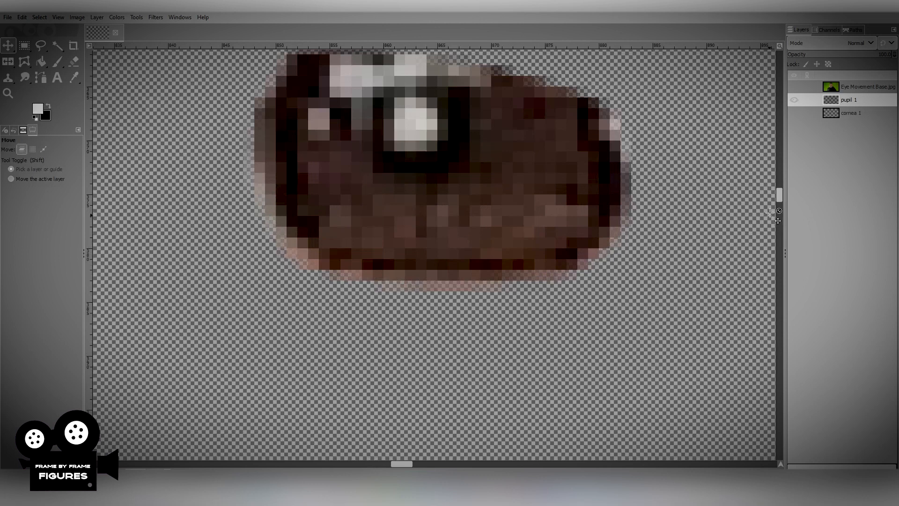
pyautogui.moveTo(778, 197); pyautogui.dragTo(778, 194)
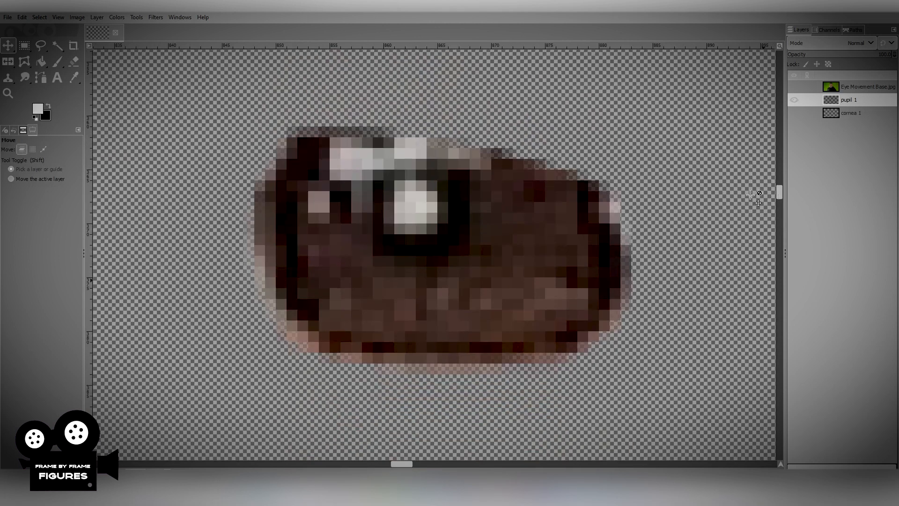
pyautogui.scroll(-2, 508, 228)
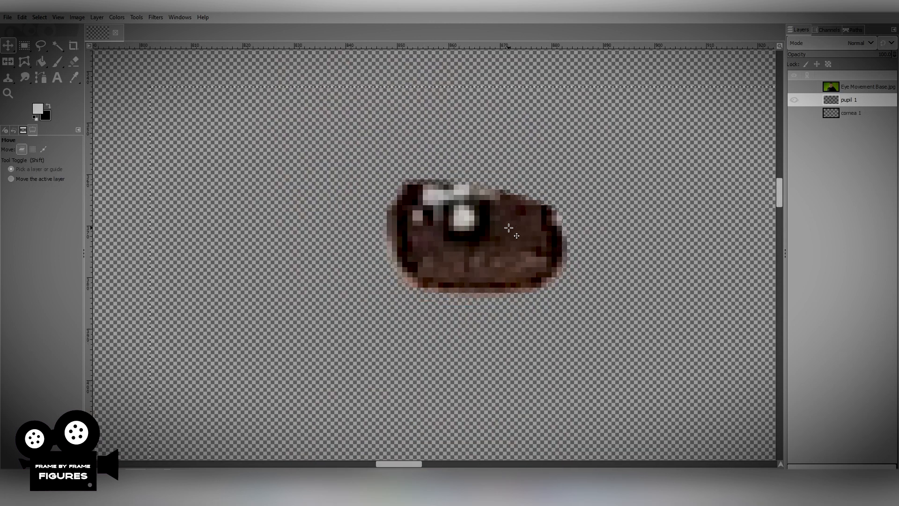
pyautogui.click(8, 79)
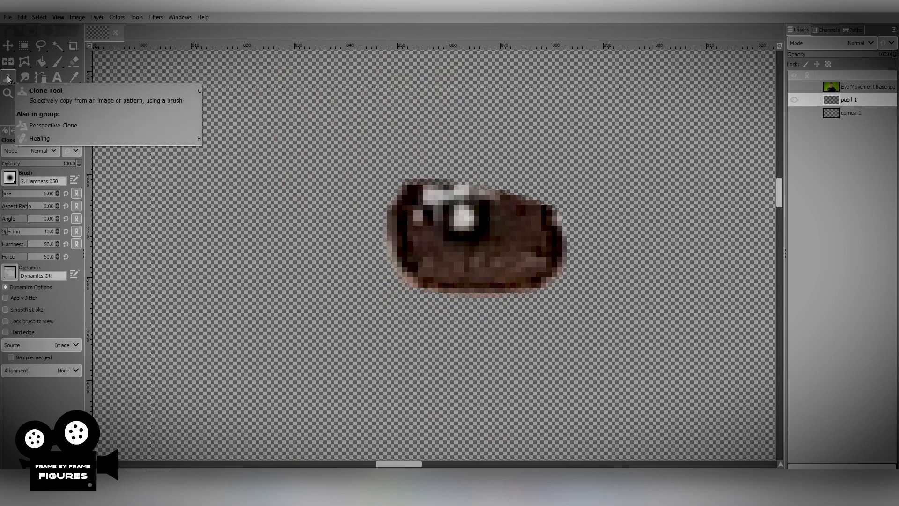
pyautogui.keyDown('ctrl'); pyautogui.click(432, 273); pyautogui.keyUp('ctrl')
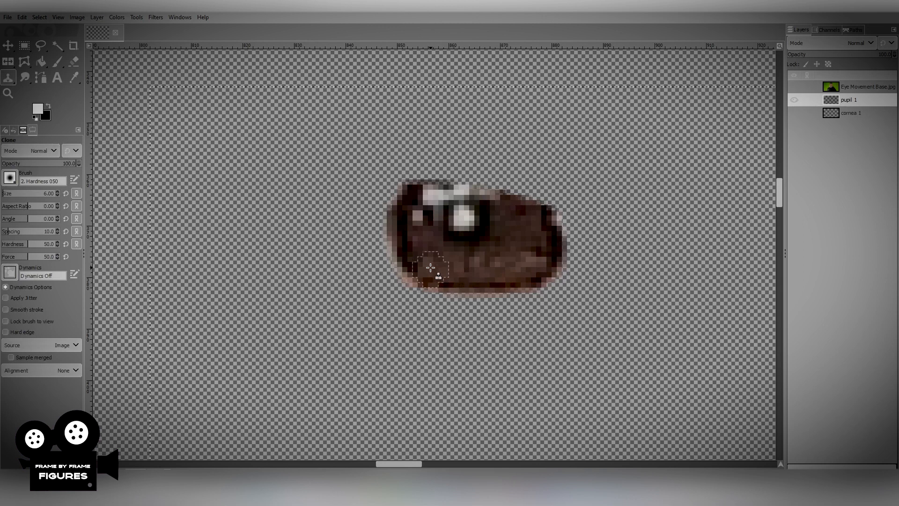
pyautogui.click(428, 293)
pyautogui.moveTo(428, 292); pyautogui.dragTo(522, 292)
pyautogui.moveTo(429, 292); pyautogui.dragTo(419, 284)
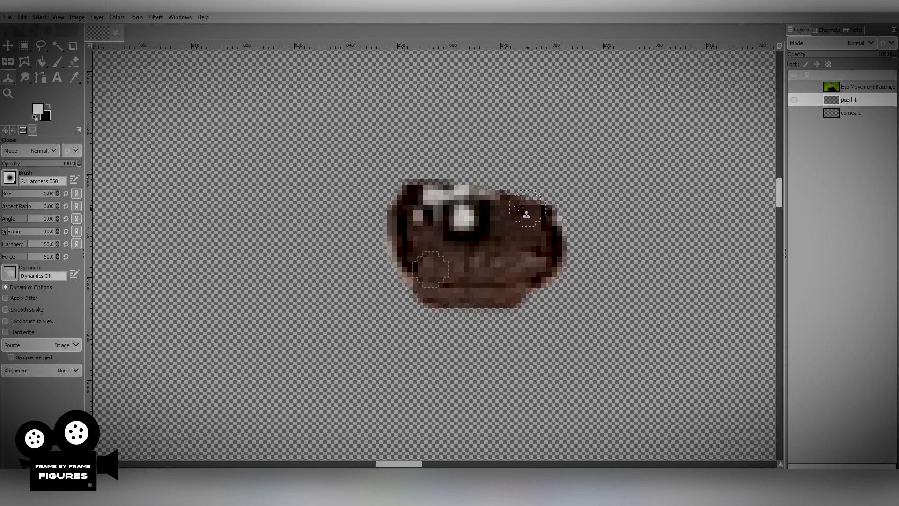
# Clone iris texture over the upper edge to round it out, and trim the iris's lower edge with the Eraser.
pyautogui.moveTo(527, 204)
pyautogui.mouseDown()
pyautogui.moveTo(523, 214)
pyautogui.moveTo(530, 198)
pyautogui.moveTo(501, 176)
pyautogui.moveTo(458, 174)
pyautogui.moveTo(424, 188)
pyautogui.moveTo(532, 192)
pyautogui.moveTo(557, 230)
pyautogui.mouseUp()
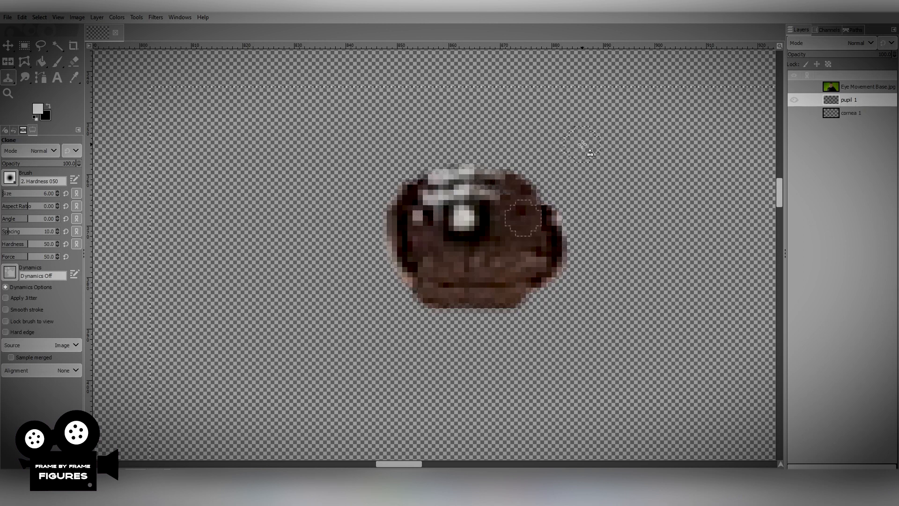
pyautogui.click(535, 200)
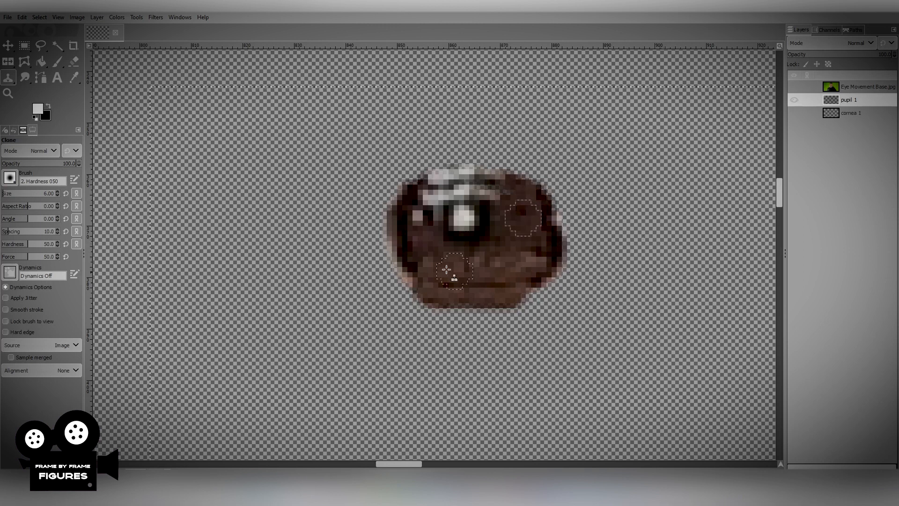
pyautogui.click(73, 62)
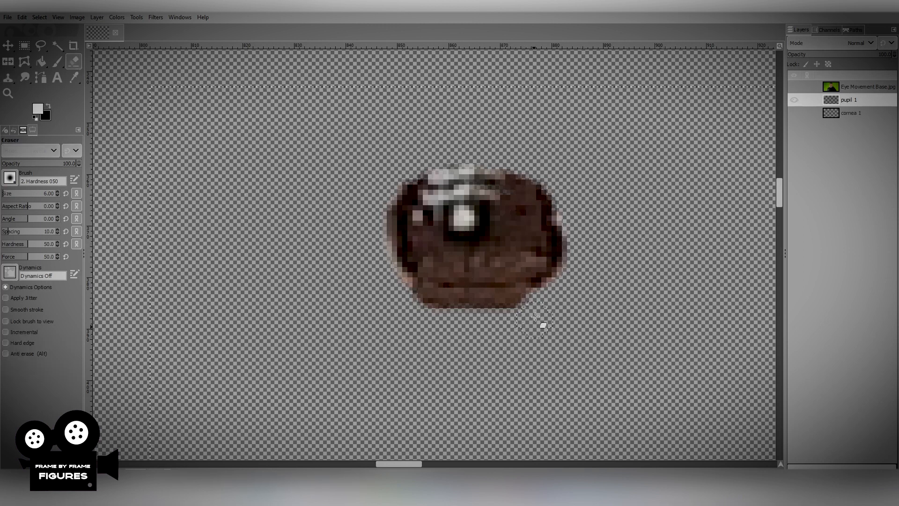
pyautogui.moveTo(533, 310)
pyautogui.mouseDown()
pyautogui.moveTo(469, 321)
pyautogui.moveTo(395, 298)
pyautogui.mouseUp()
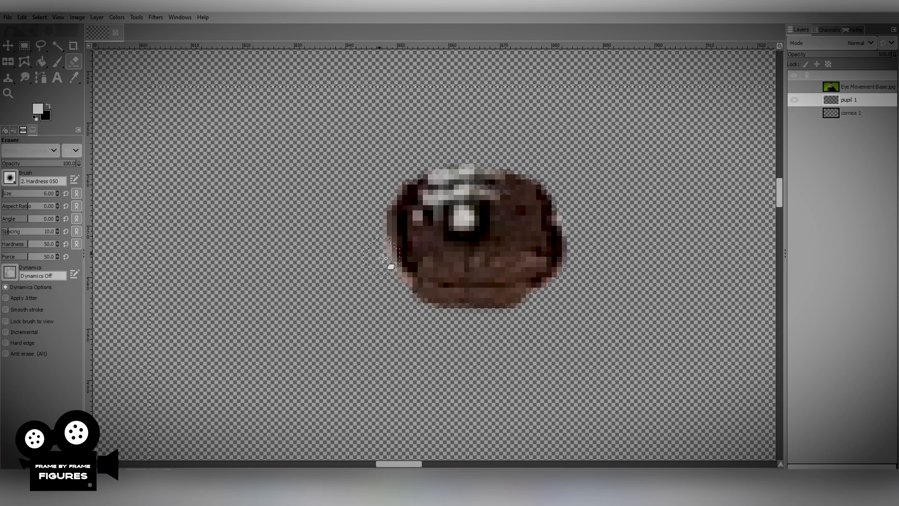
# Pick the dark rim colour from the iris and paint an outline around the whole iris with a size 3 Paintbrush.
pyautogui.click(73, 78)
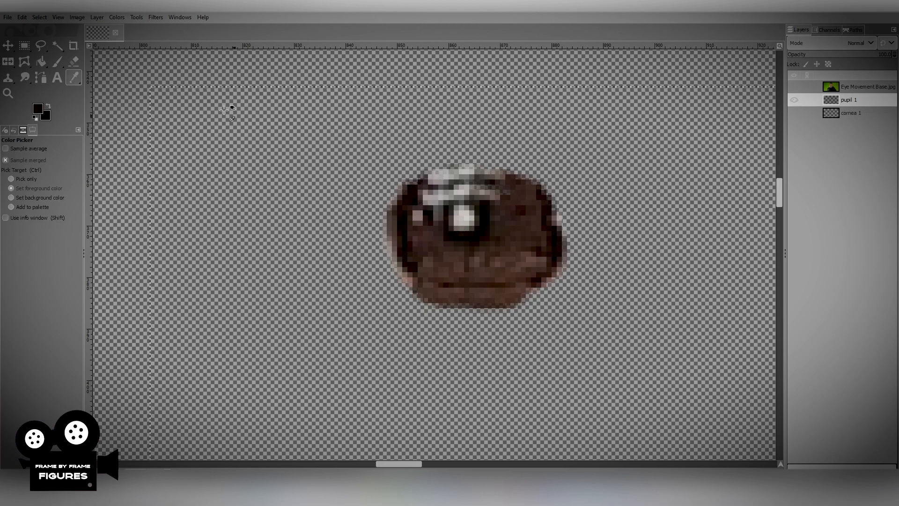
pyautogui.click(56, 66)
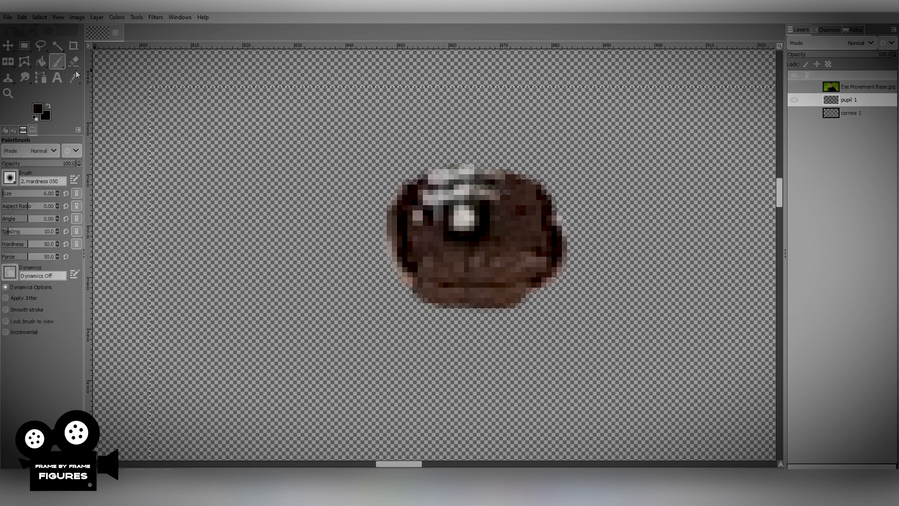
pyautogui.click(57, 194)
pyautogui.moveTo(413, 184)
pyautogui.mouseDown()
pyautogui.moveTo(457, 164)
pyautogui.moveTo(496, 168)
pyautogui.moveTo(538, 188)
pyautogui.moveTo(512, 169)
pyautogui.moveTo(468, 161)
pyautogui.moveTo(408, 183)
pyautogui.moveTo(409, 199)
pyautogui.mouseUp()
pyautogui.moveTo(401, 268)
pyautogui.mouseDown()
pyautogui.moveTo(431, 298)
pyautogui.moveTo(499, 306)
pyautogui.moveTo(547, 276)
pyautogui.moveTo(563, 236)
pyautogui.moveTo(553, 211)
pyautogui.mouseUp()
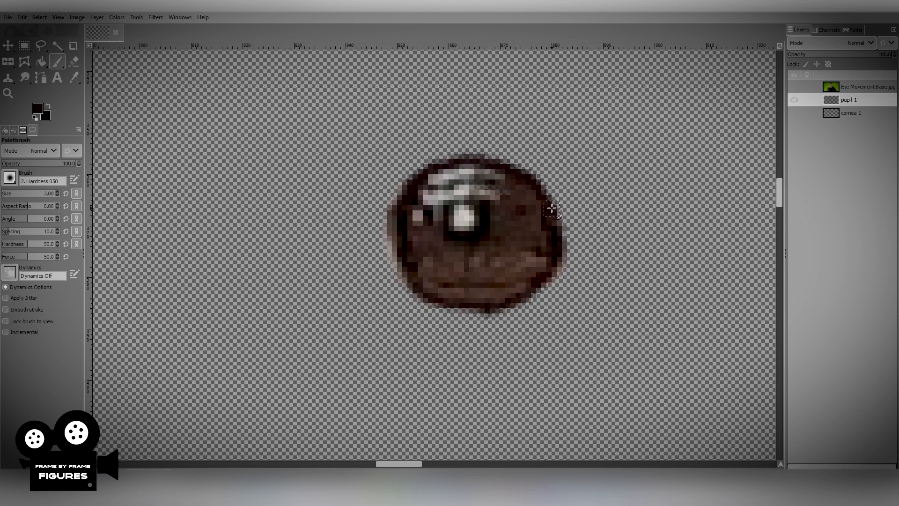
pyautogui.moveTo(392, 215)
pyautogui.mouseDown()
pyautogui.moveTo(391, 251)
pyautogui.moveTo(404, 279)
pyautogui.mouseUp()
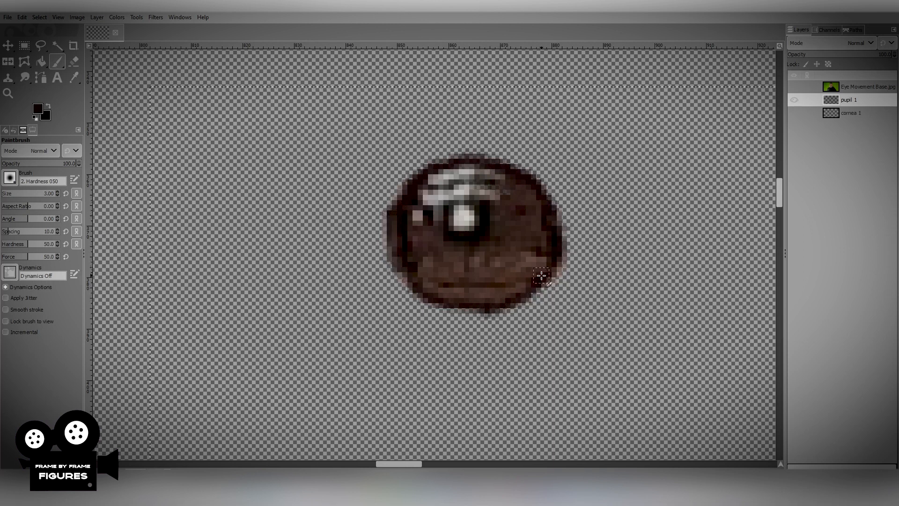
# Show the photo layer again, toggle pupil 1 on and off to check the iris in the eye opening, and leave pupil 1 hidden.
pyautogui.scroll(-3, 486, 330)
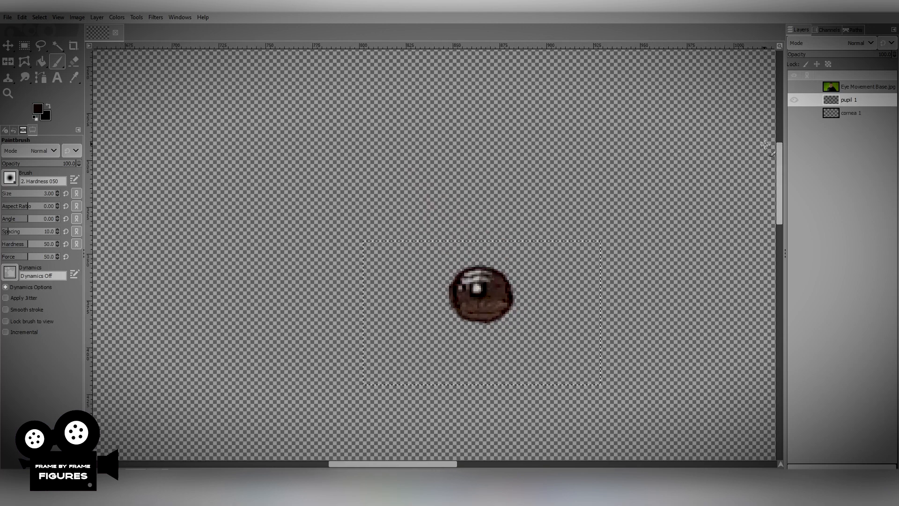
pyautogui.click(794, 89)
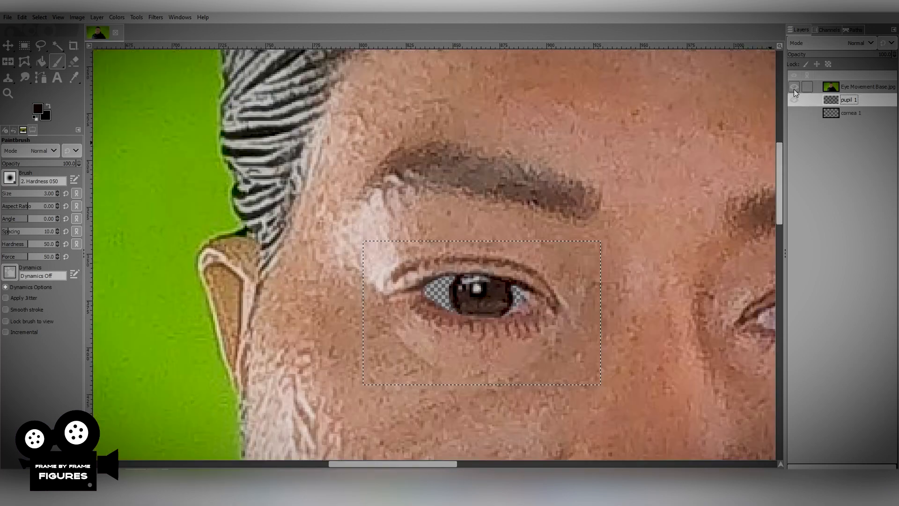
pyautogui.click(794, 100)
pyautogui.click(794, 100)
pyautogui.click(794, 100)
pyautogui.click(793, 100)
pyautogui.click(793, 100)
pyautogui.click(794, 101)
pyautogui.click(794, 100)
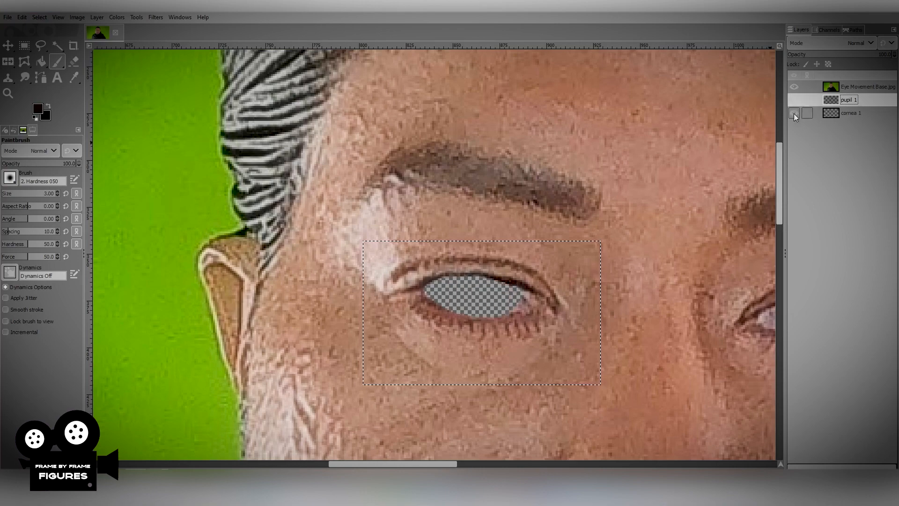
# Show the cornea 1 layer, make it active, and clear the rectangular selection around the eye.
pyautogui.click(793, 113)
pyautogui.click(855, 117)
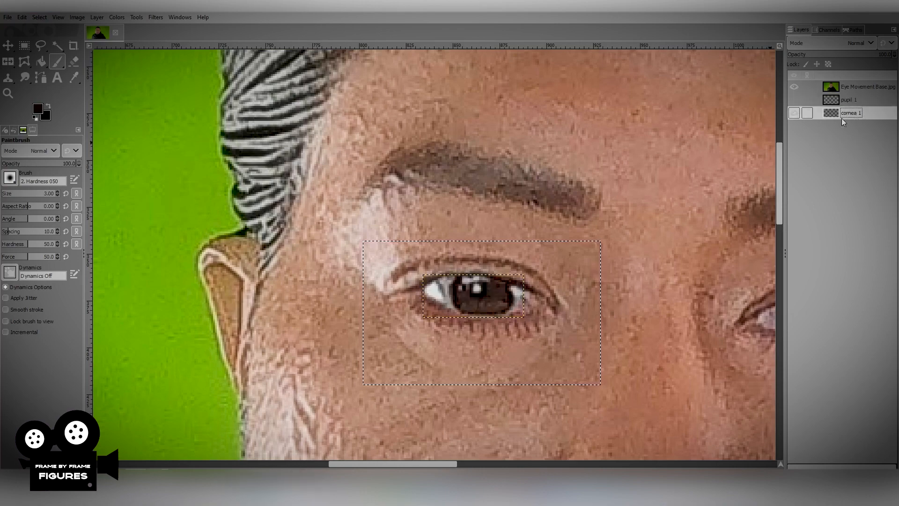
pyautogui.scroll(5, 476, 298)
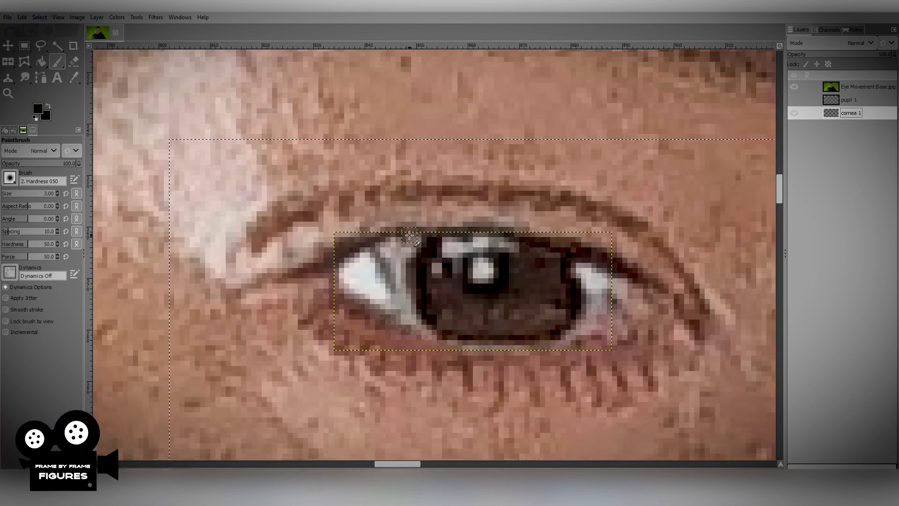
pyautogui.click(39, 17)
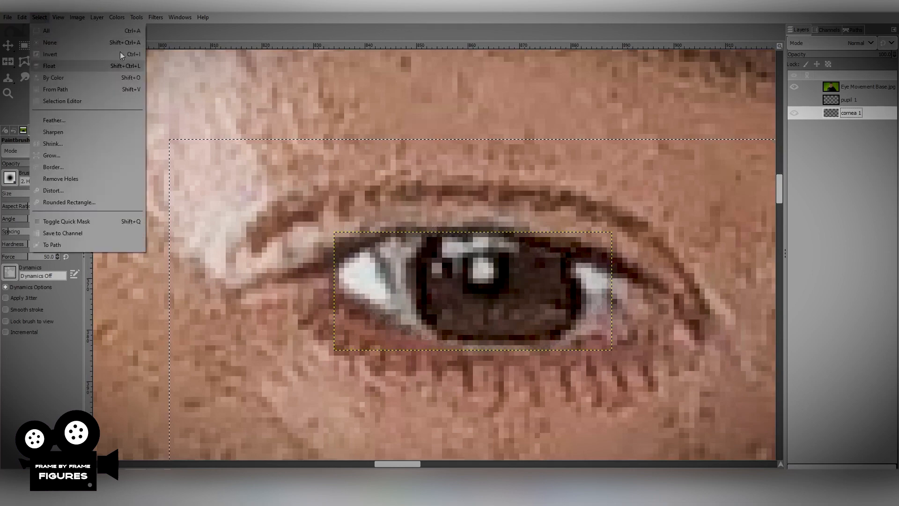
pyautogui.click(74, 45)
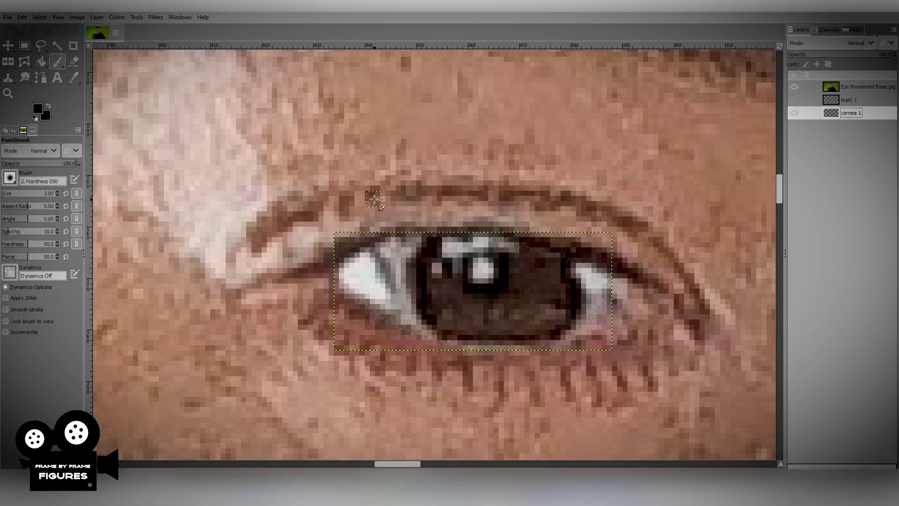
pyautogui.scroll(-2, 374, 199)
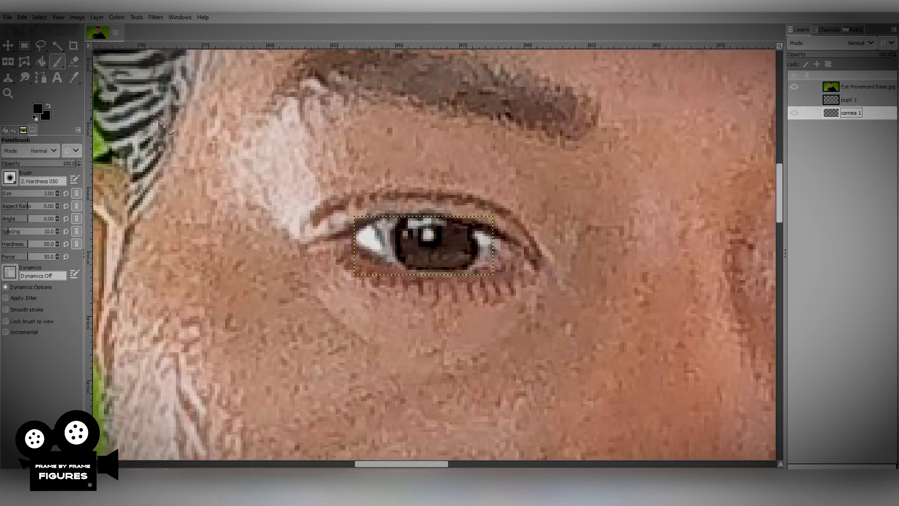
# Restore the rectangular selection around the eye, crop the cornea 1 layer to it, and clear the selection.
pyautogui.hotkey('ctrl', 'z')
pyautogui.click(96, 18)
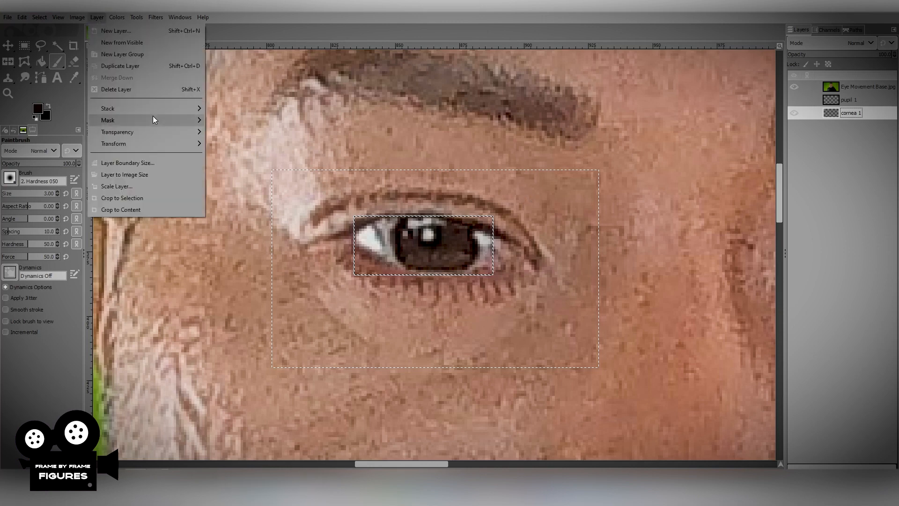
pyautogui.click(135, 197)
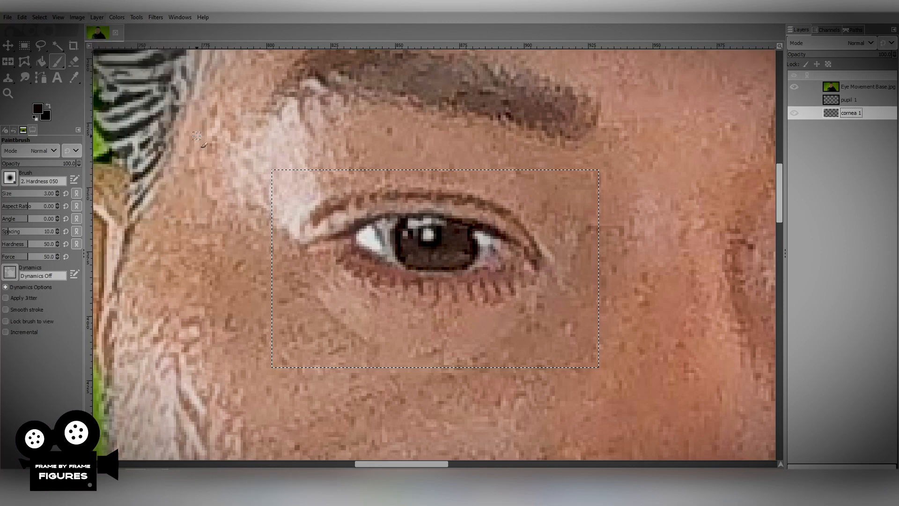
pyautogui.click(39, 18)
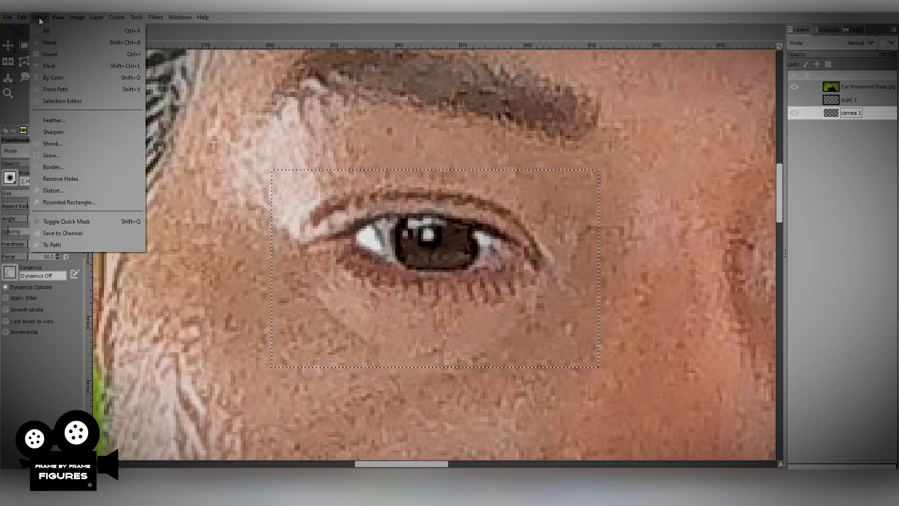
pyautogui.click(57, 45)
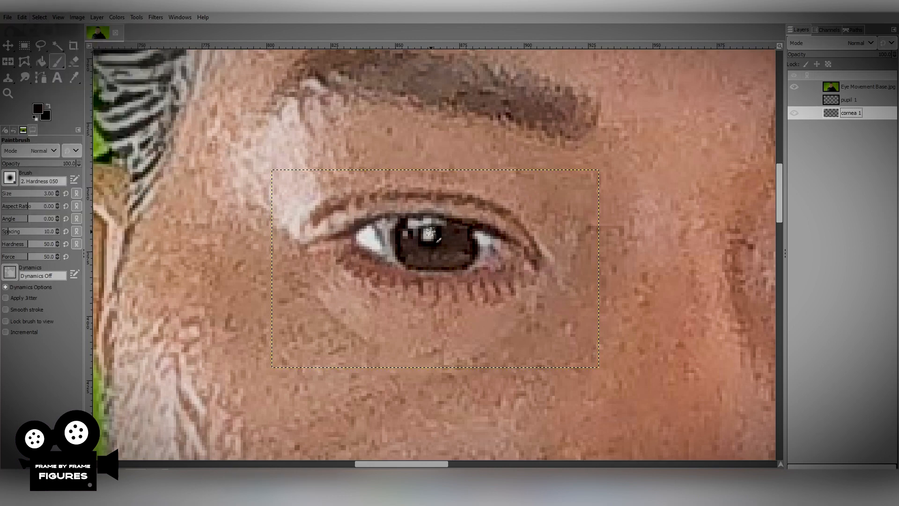
# Toggle the Eye Movement Base.jpg layer to compare the photo with the cornea 1 cutout, and leave the photo layer hidden.
pyautogui.scroll(1, 431, 232)
pyautogui.scroll(1, 431, 232)
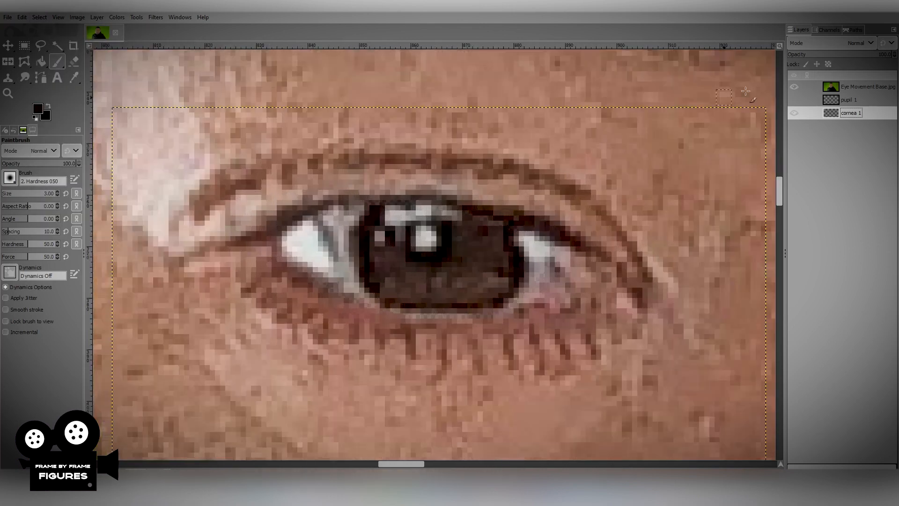
pyautogui.click(796, 87)
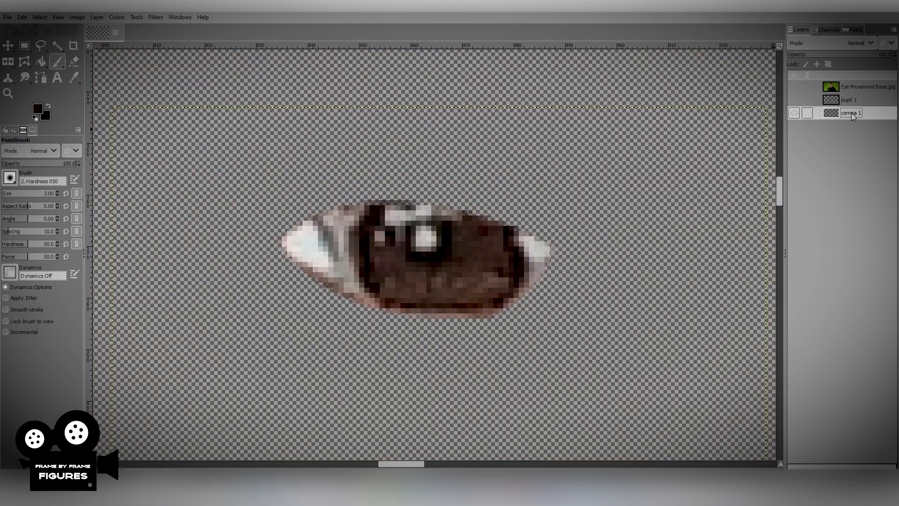
pyautogui.click(794, 87)
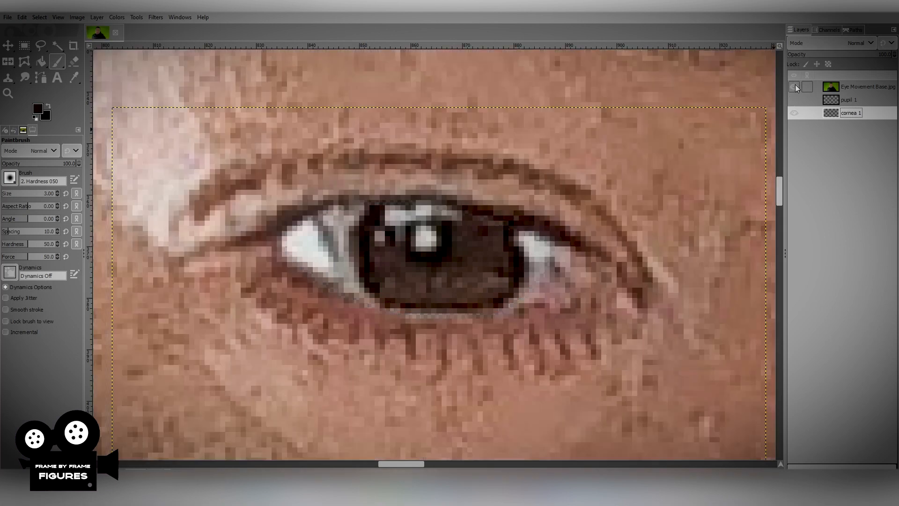
pyautogui.click(794, 87)
pyautogui.click(794, 87)
pyautogui.click(795, 87)
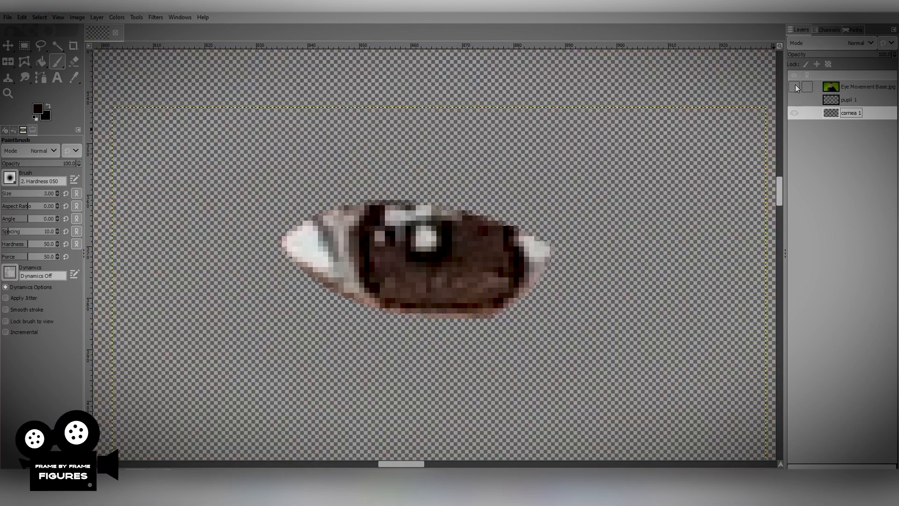
# Select the opaque area of cornea 1 and try to clone eye white over the iris's edge with a size 6 brush.
pyautogui.rightClick(852, 114)
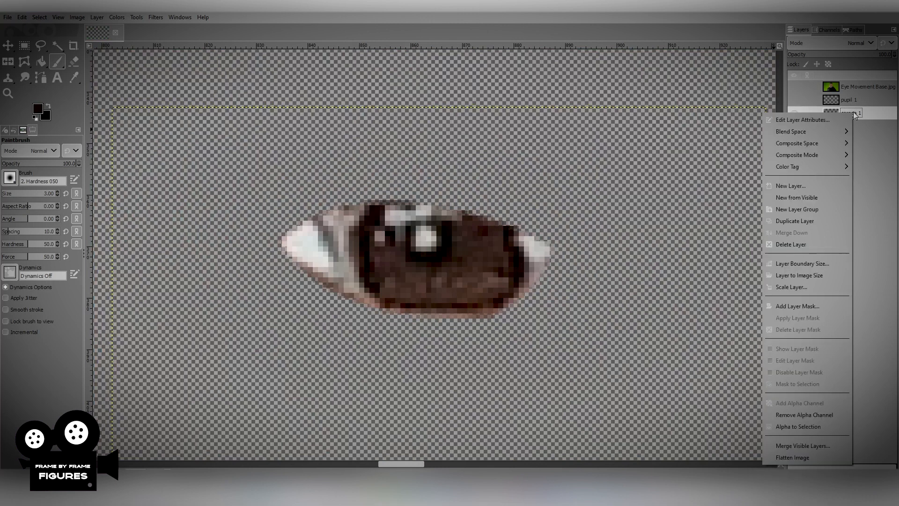
pyautogui.click(784, 424)
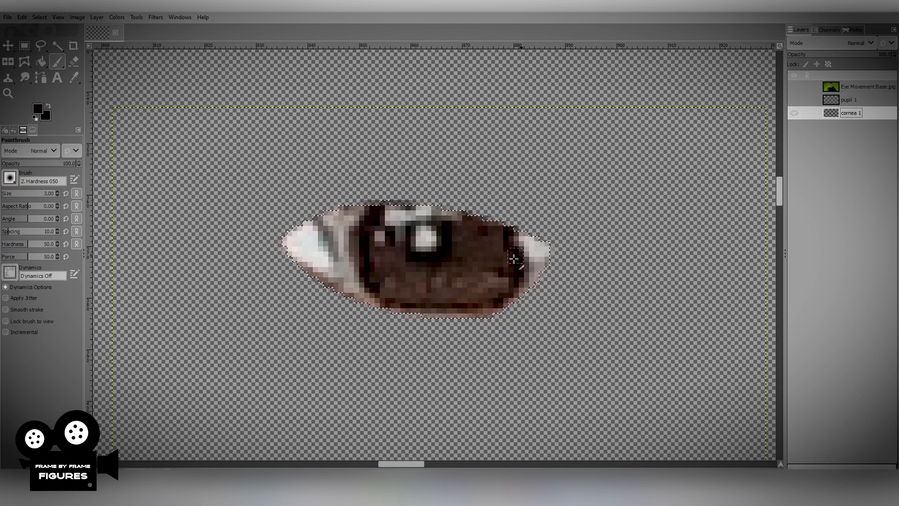
pyautogui.click(4, 81)
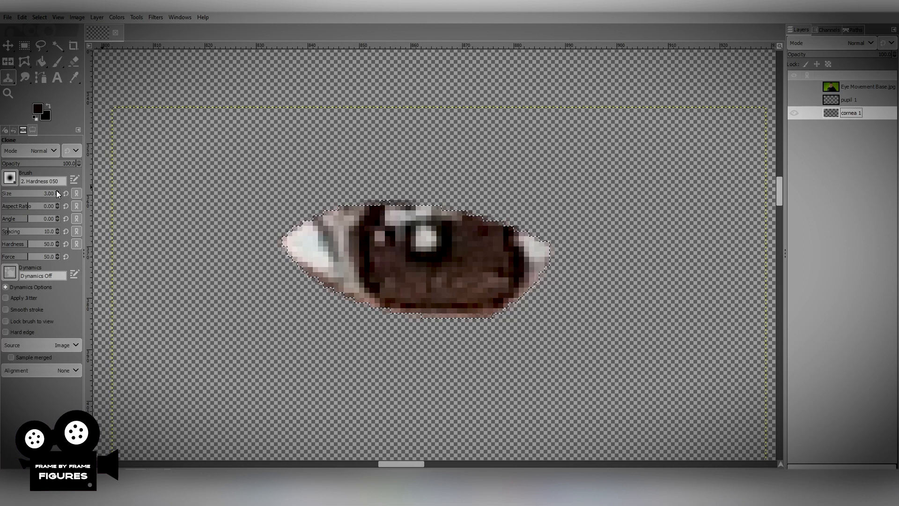
pyautogui.scroll(2, 56, 190)
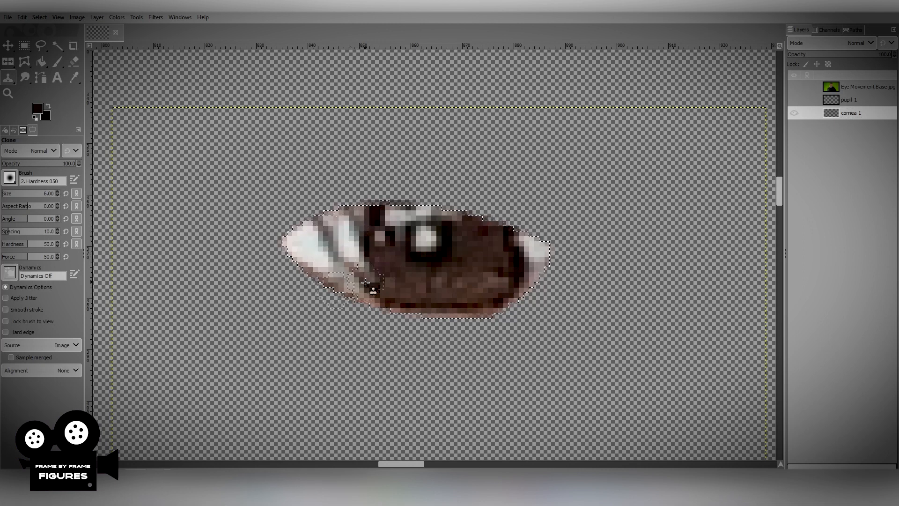
pyautogui.moveTo(344, 265); pyautogui.dragTo(347, 276)
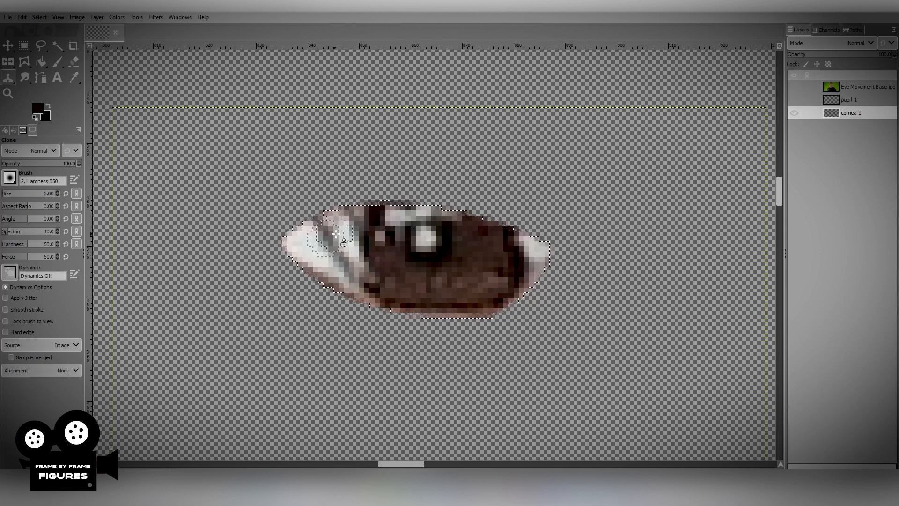
# Undo the clone strokes on cornea 1 and clear the eye-shaped selection.
pyautogui.hotkey('ctrl', 'z')
pyautogui.hotkey('ctrl', 'z')
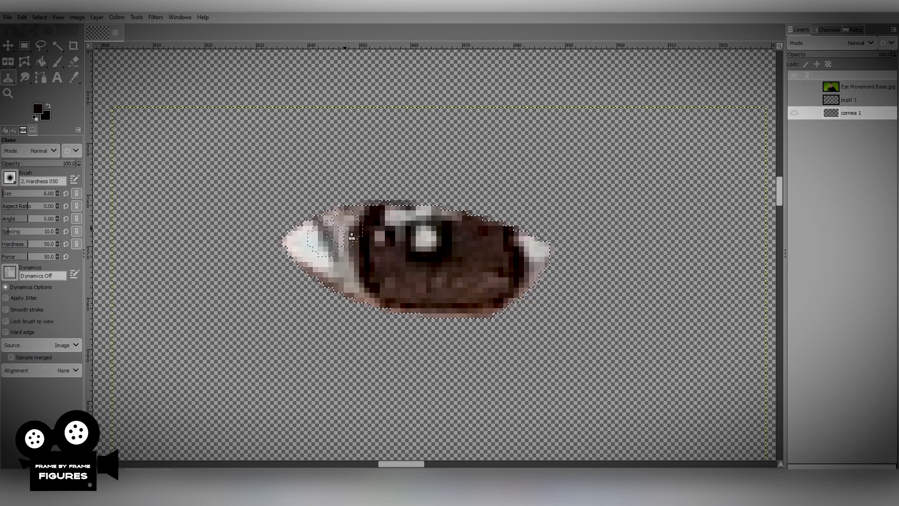
pyautogui.hotkey('ctrl', 'z')
pyautogui.hotkey('ctrl', 'y')
pyautogui.click(45, 17)
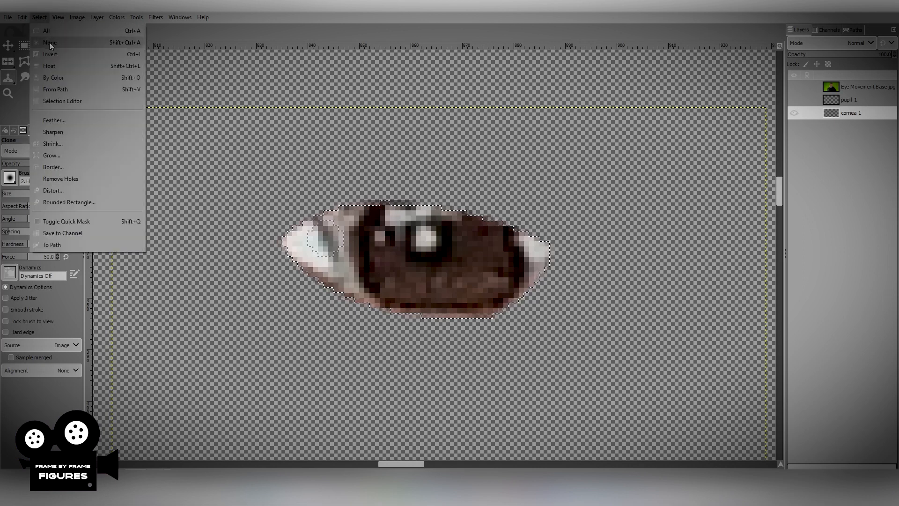
pyautogui.click(49, 42)
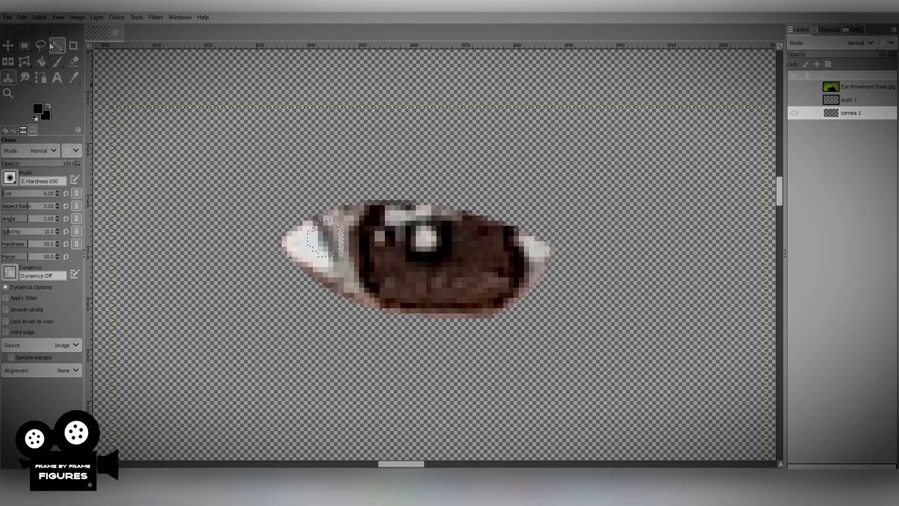
# Copy a 4 × 4 px elliptical patch of the pale area between the eye white and the iris, and clear the selection.
pyautogui.click(77, 77)
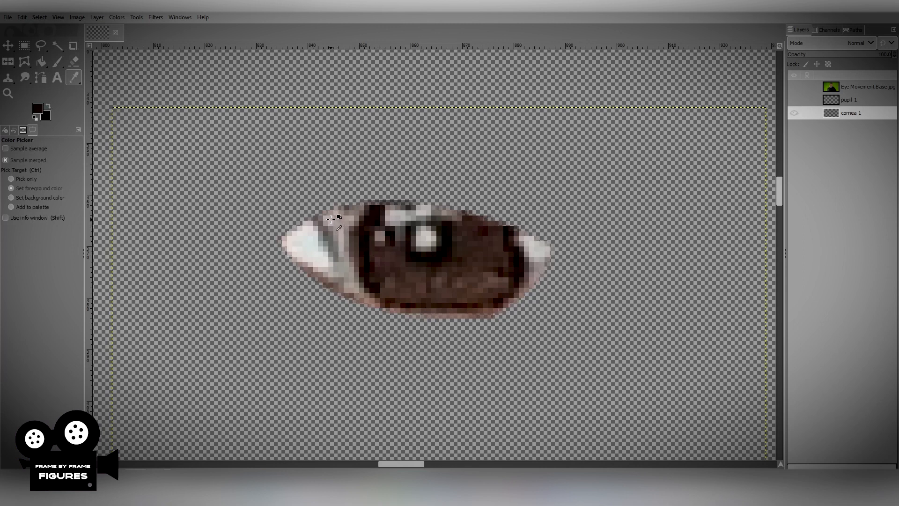
pyautogui.click(20, 50)
pyautogui.moveTo(21, 49); pyautogui.dragTo(47, 62)
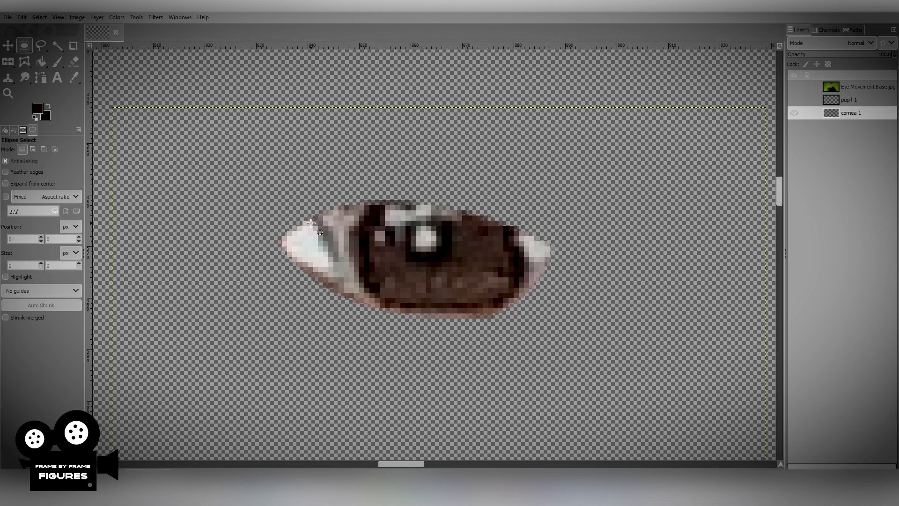
pyautogui.moveTo(334, 211); pyautogui.dragTo(354, 233)
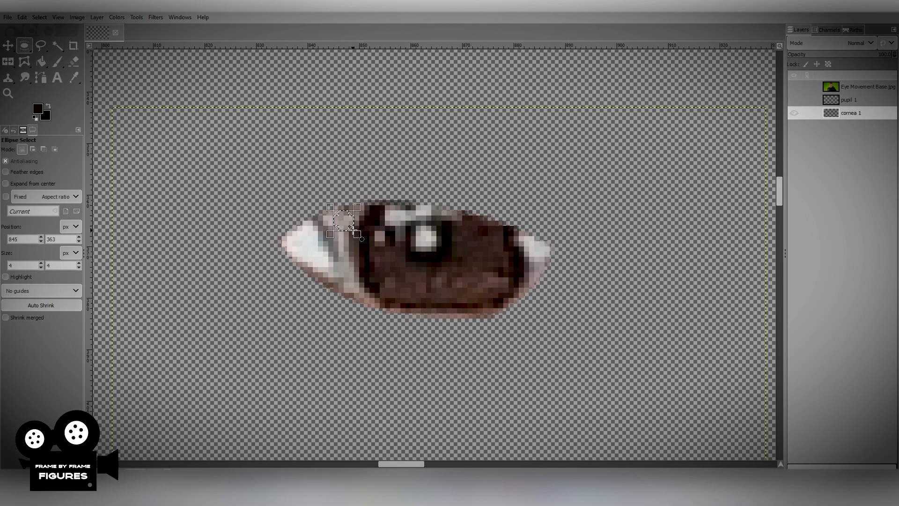
pyautogui.click(39, 17)
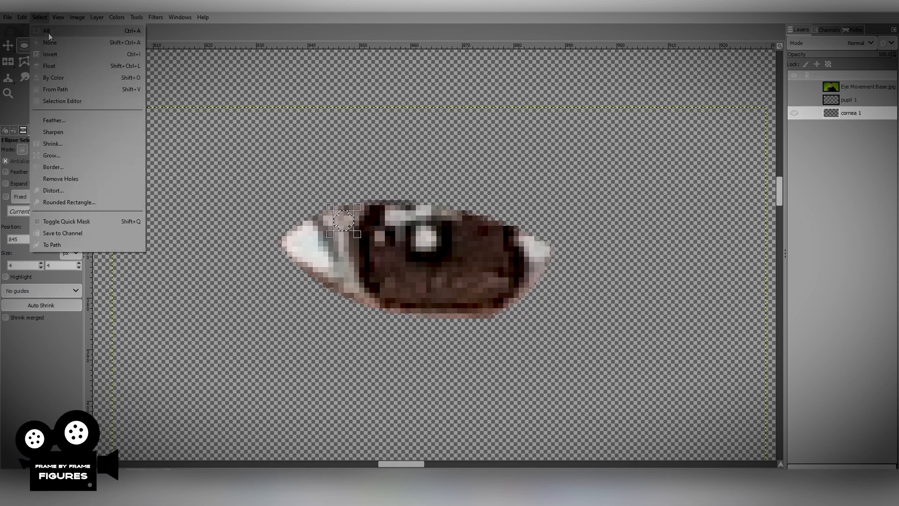
pyautogui.click(53, 44)
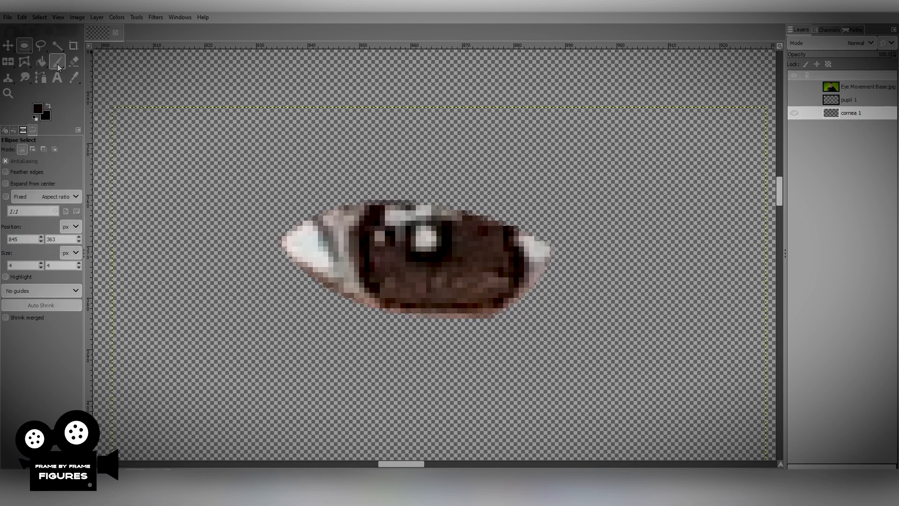
# Set up the Paintbrush with the Clipboard Image brush made from the copied patch, at size 10.
pyautogui.click(57, 62)
pyautogui.click(10, 178)
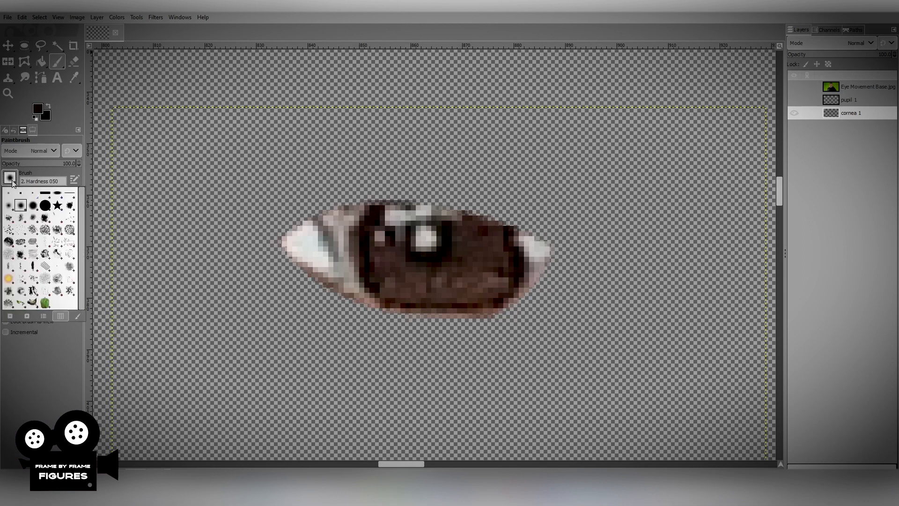
pyautogui.doubleClick(9, 193)
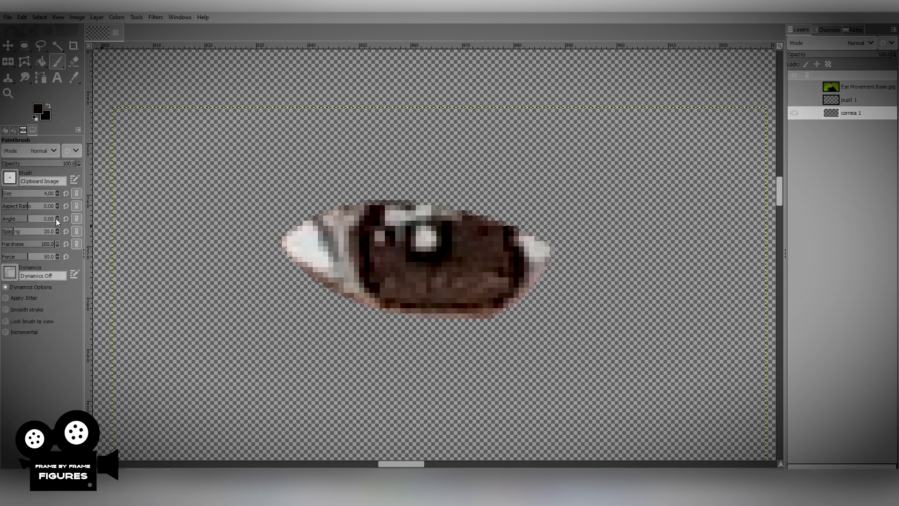
pyautogui.moveTo(8, 194); pyautogui.dragTo(358, 240)
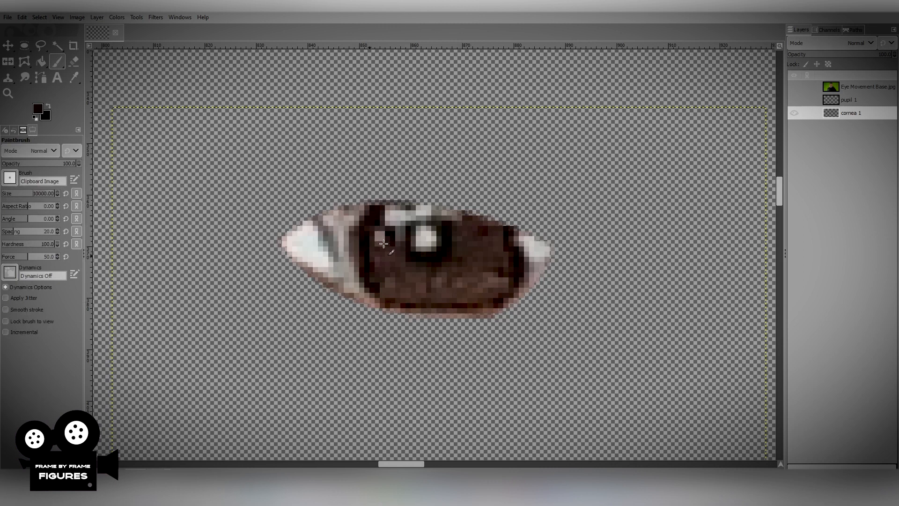
pyautogui.click(21, 194)
pyautogui.click(376, 244)
pyautogui.hotkey('ctrl', 'z')
pyautogui.click(57, 196)
# Paint the copied pale patch over the iris on cornea 1 until nearly all the dark area is covered.
pyautogui.click(370, 233)
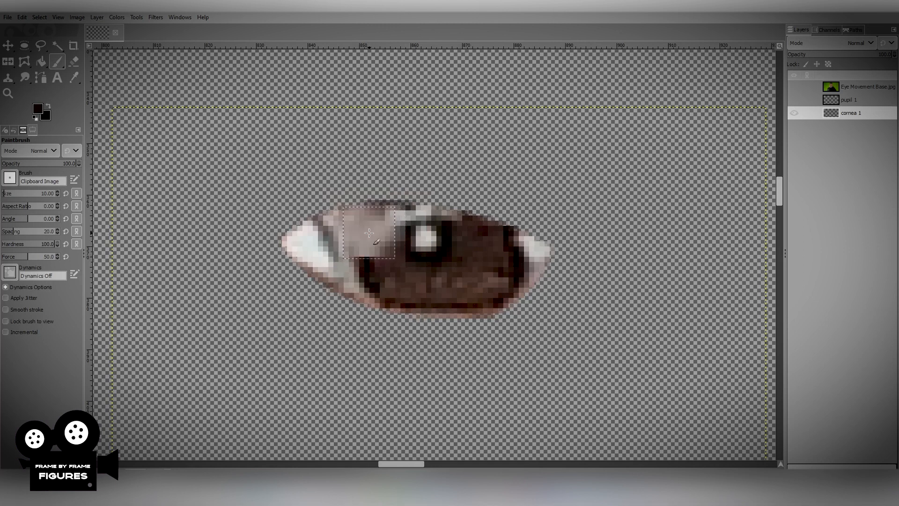
pyautogui.click(409, 231)
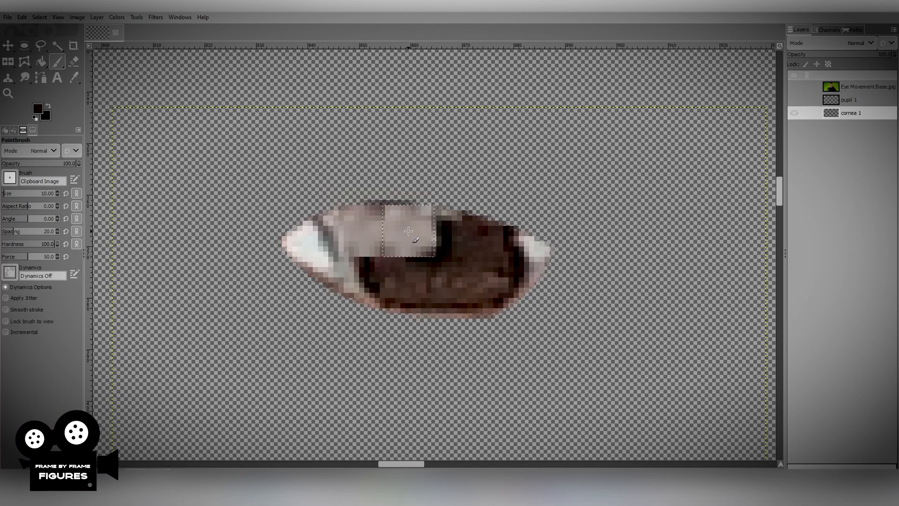
pyautogui.click(401, 272)
pyautogui.click(373, 268)
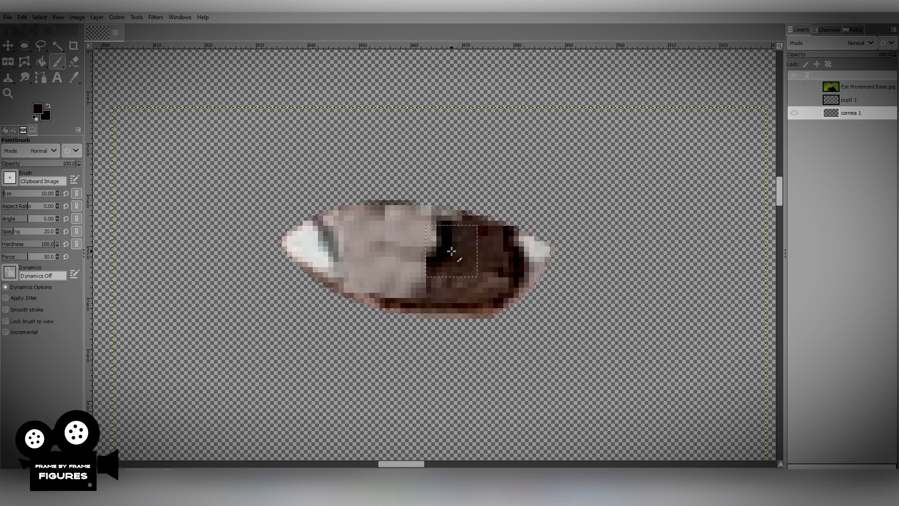
pyautogui.click(451, 251)
pyautogui.click(483, 251)
pyautogui.click(467, 246)
pyautogui.click(462, 241)
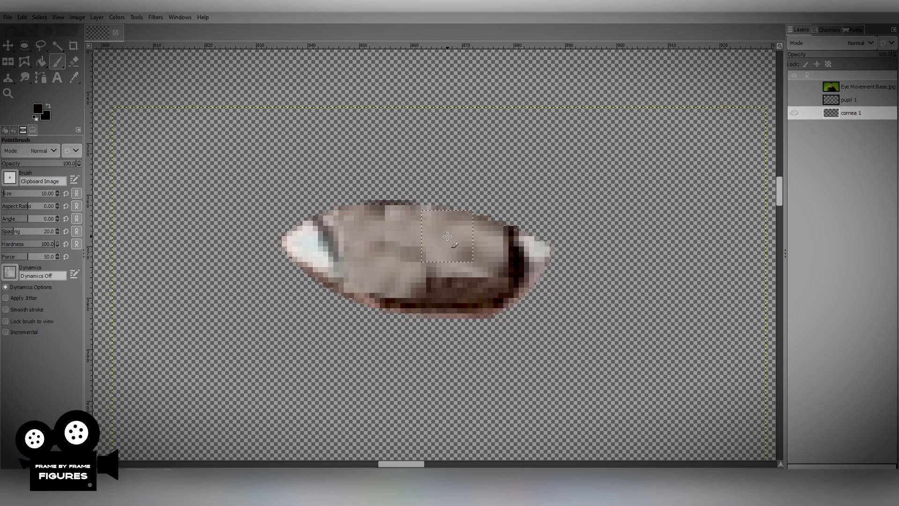
pyautogui.click(497, 271)
pyautogui.click(485, 281)
pyautogui.moveTo(485, 281); pyautogui.dragTo(387, 280)
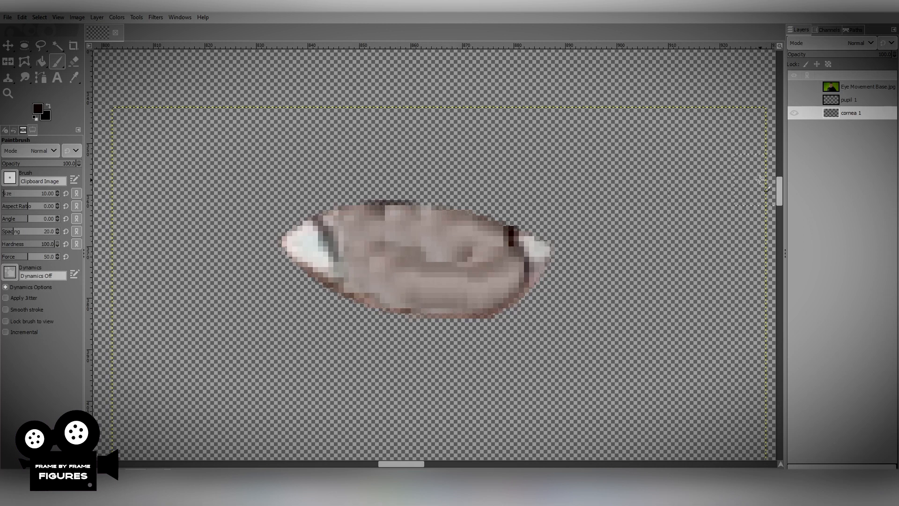
# Smudge the painted cornea smooth inside its alpha selection with the 2. Hardness 050 brush at size 18, and clear the selection.
pyautogui.rightClick(852, 114)
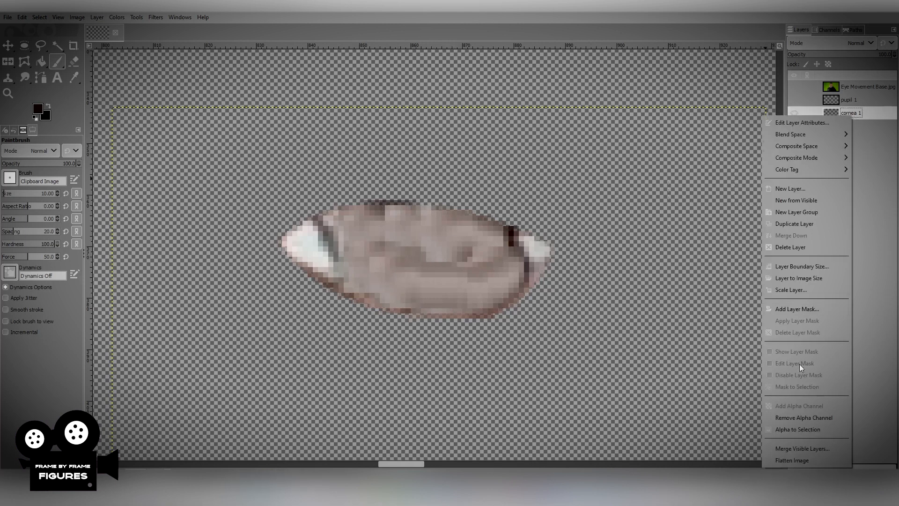
pyautogui.click(792, 430)
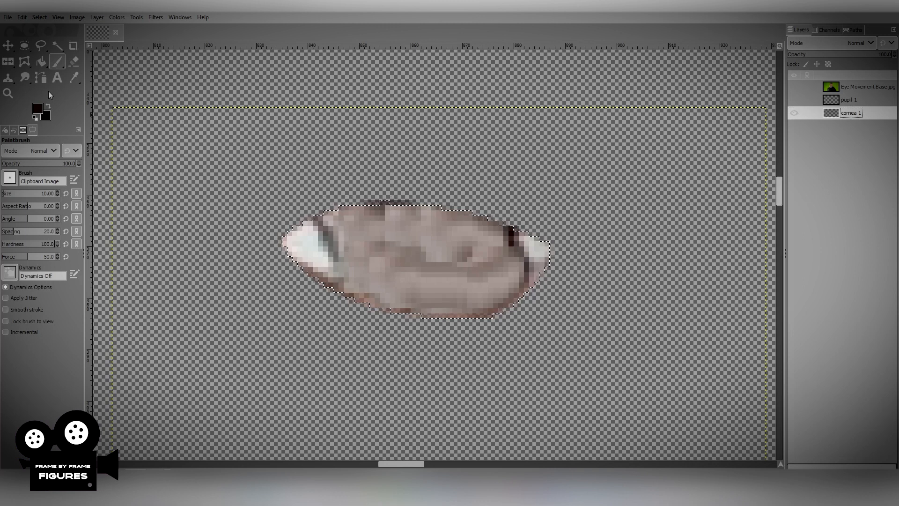
pyautogui.click(26, 77)
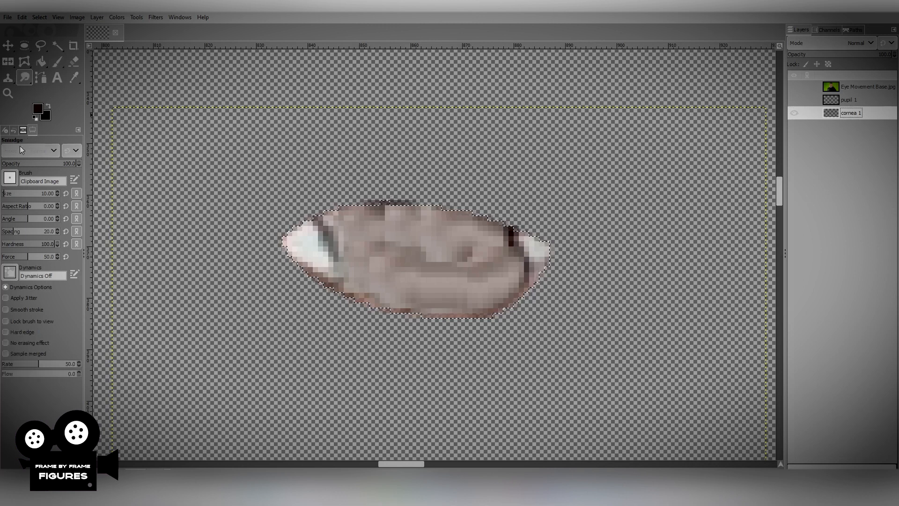
pyautogui.click(10, 178)
pyautogui.click(21, 209)
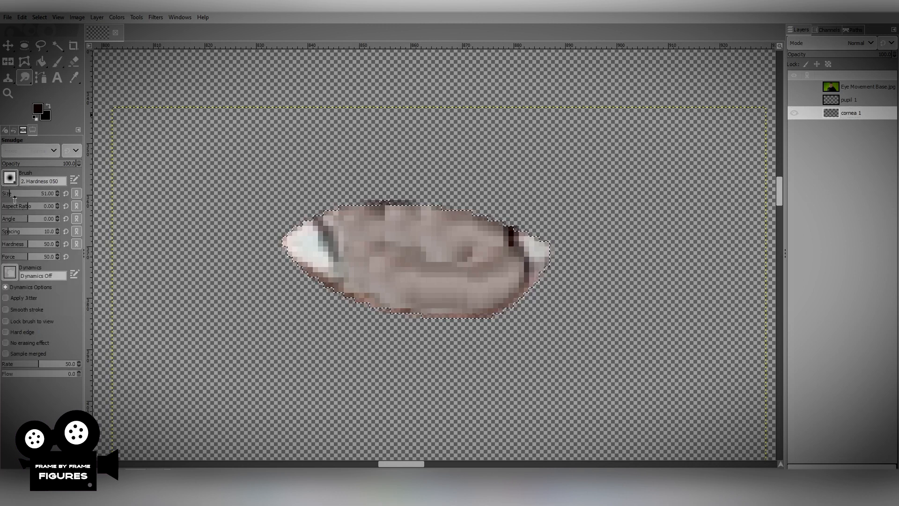
pyautogui.click(10, 193)
pyautogui.moveTo(353, 242); pyautogui.dragTo(335, 247)
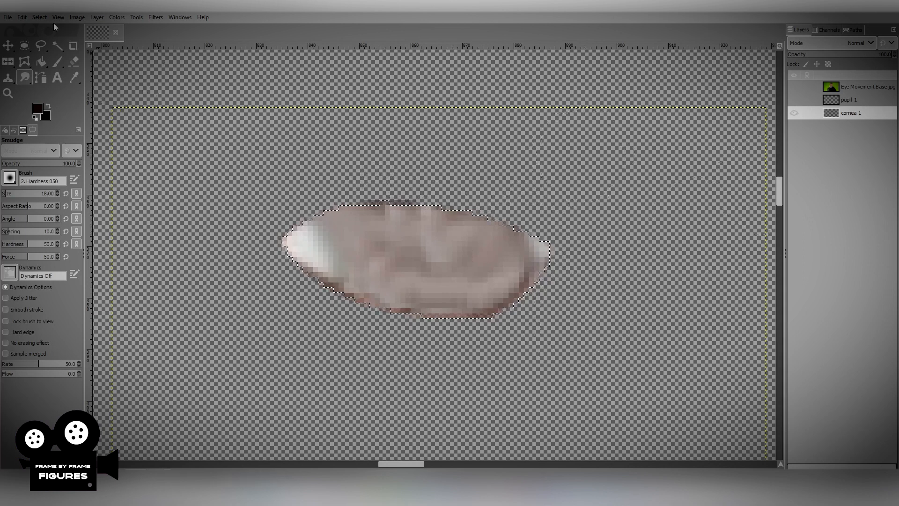
pyautogui.click(34, 16)
pyautogui.click(51, 42)
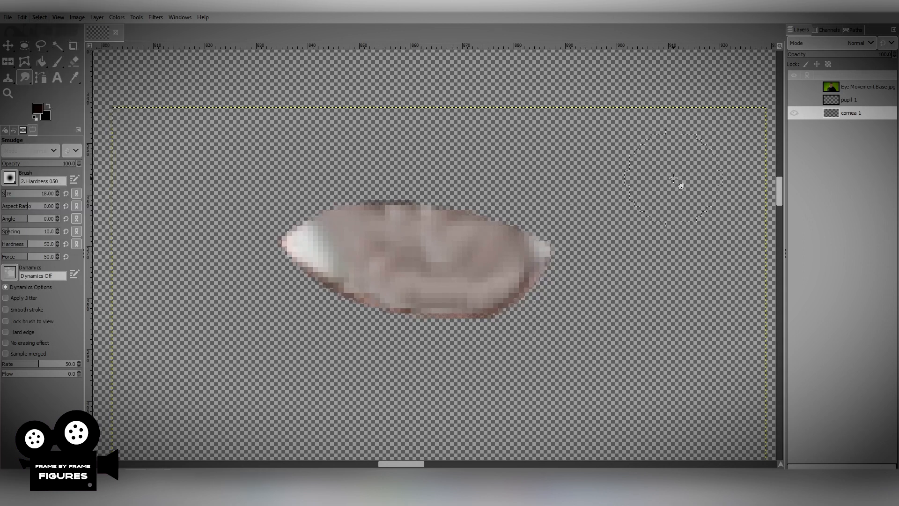
# Make the pupil 1 and Eye Movement Base.jpg layers visible again to see the assembled eye in the photo.
pyautogui.click(794, 99)
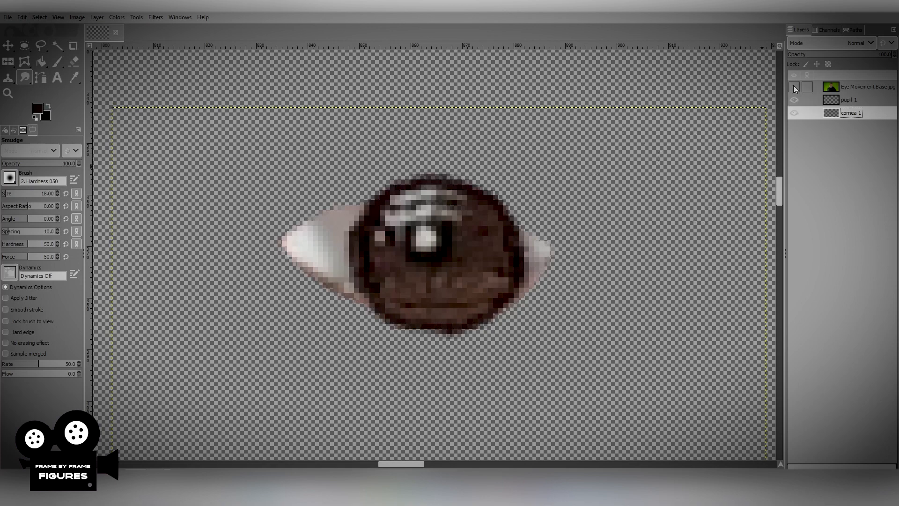
pyautogui.click(793, 86)
pyautogui.click(793, 87)
pyautogui.click(793, 87)
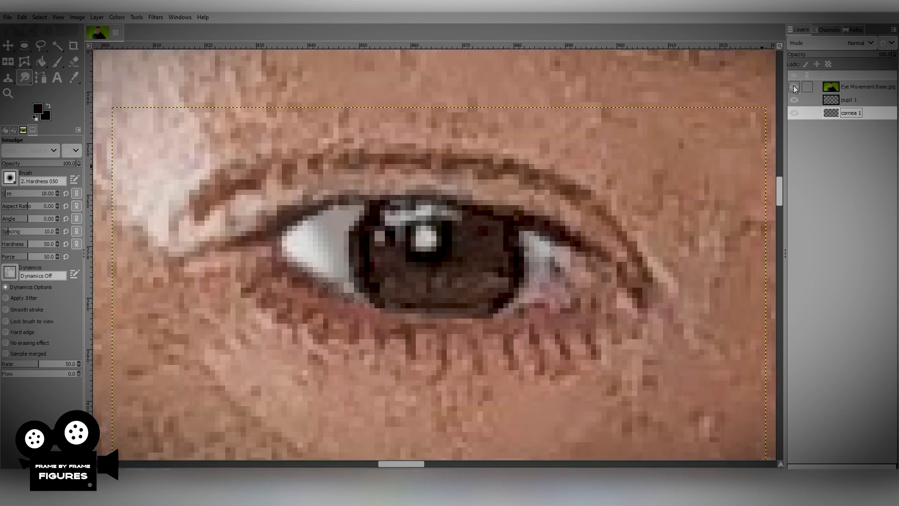
pyautogui.scroll(-2, 437, 228)
pyautogui.scroll(-3, 436, 228)
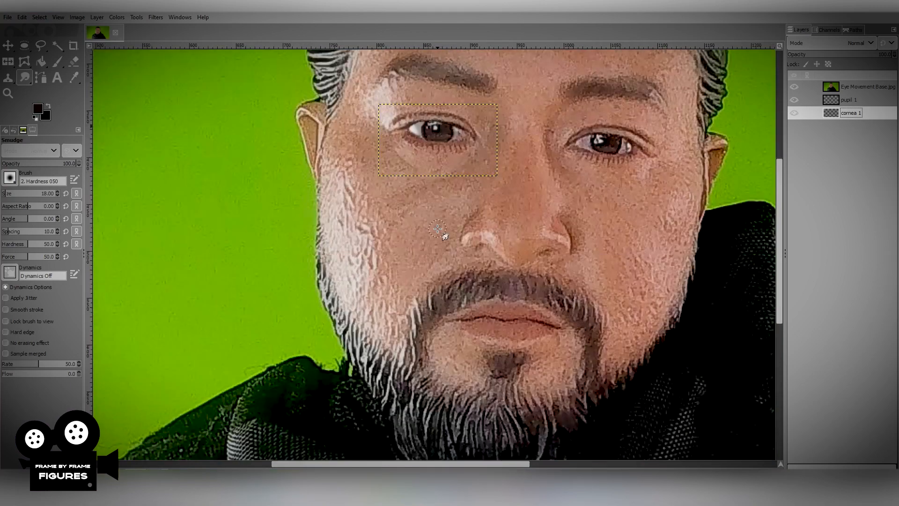
pyautogui.scroll(4, 435, 127)
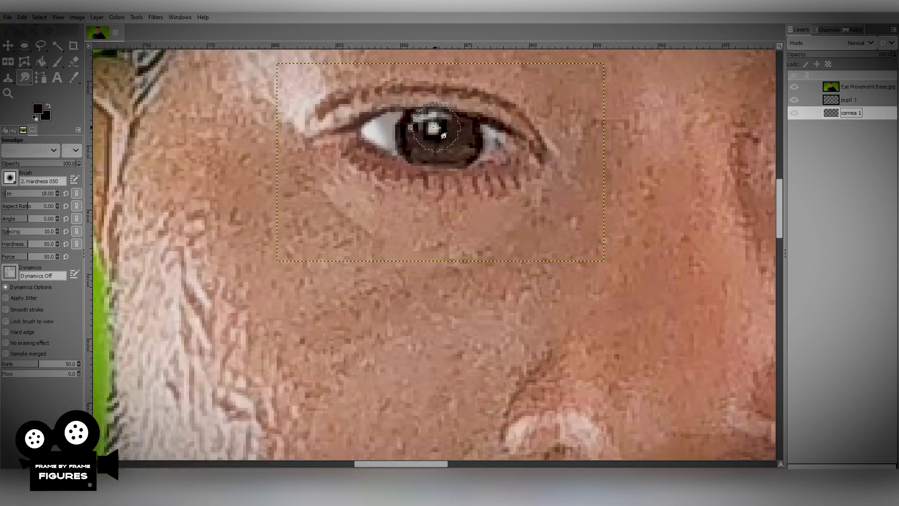
# Create a new layer group above the photo layer and name it Frame 1.
pyautogui.click(8, 46)
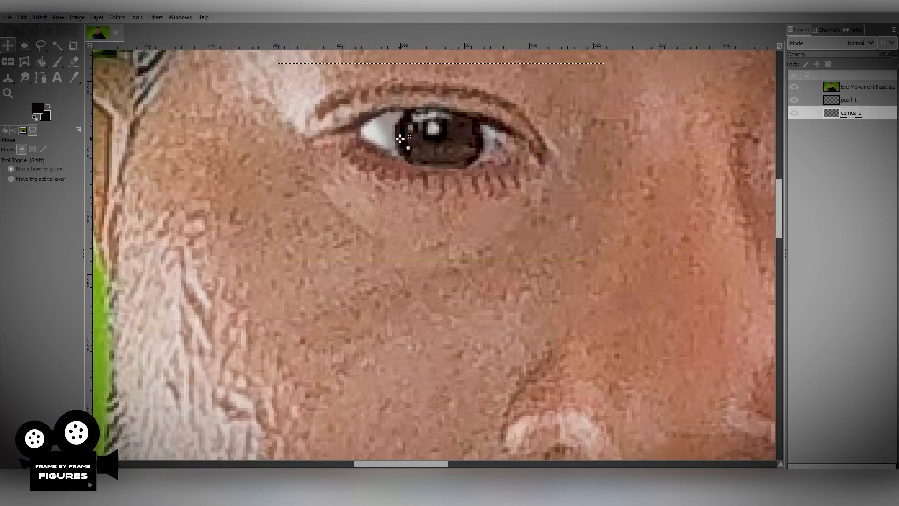
pyautogui.moveTo(397, 461); pyautogui.dragTo(412, 462)
pyautogui.click(859, 90)
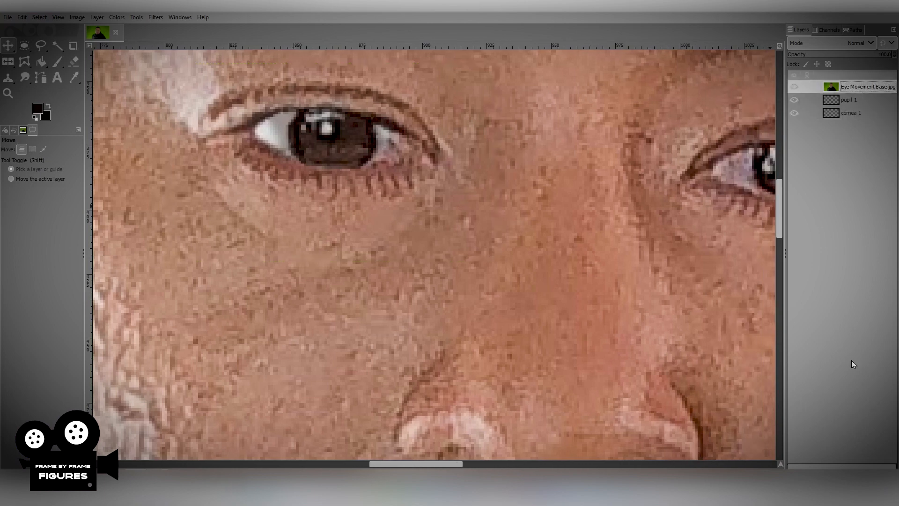
pyautogui.click(807, 472)
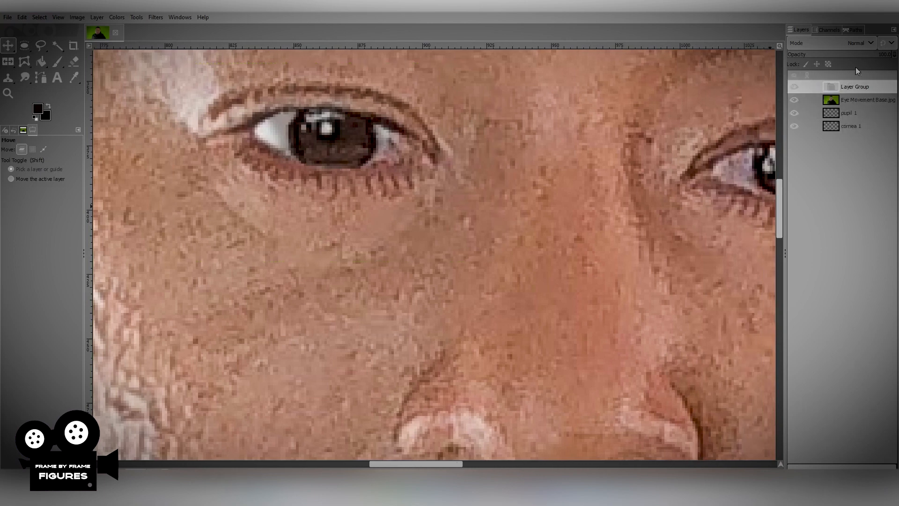
pyautogui.doubleClick(852, 89)
pyautogui.write('Frame 1')
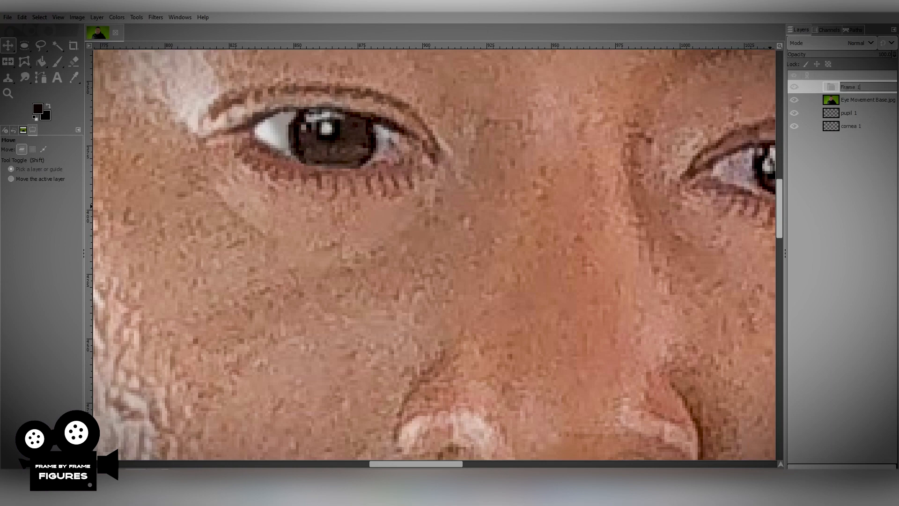
pyautogui.press('Return')
# Move the Eye Movement Base.jpg, pupil 1 and cornea 1 layers into the Frame 1 group, keeping their stacking order.
pyautogui.moveTo(852, 99); pyautogui.dragTo(851, 87)
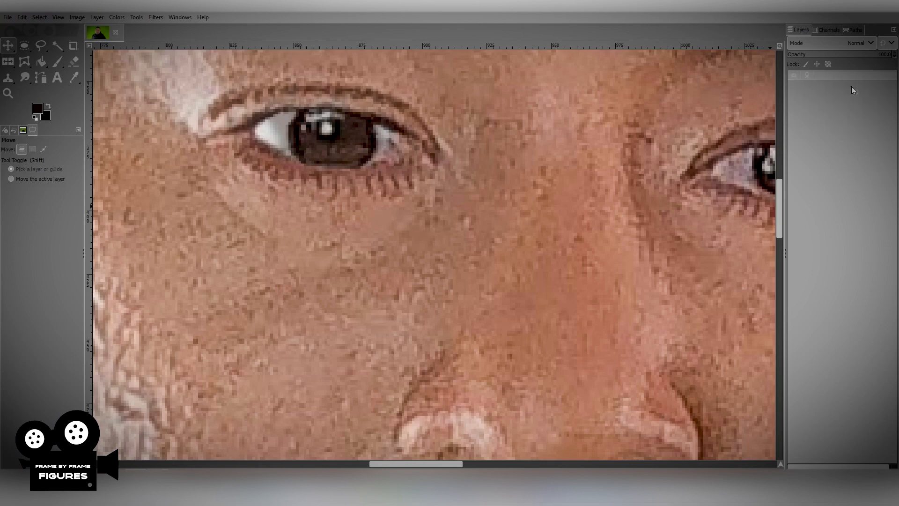
pyautogui.doubleClick(849, 113)
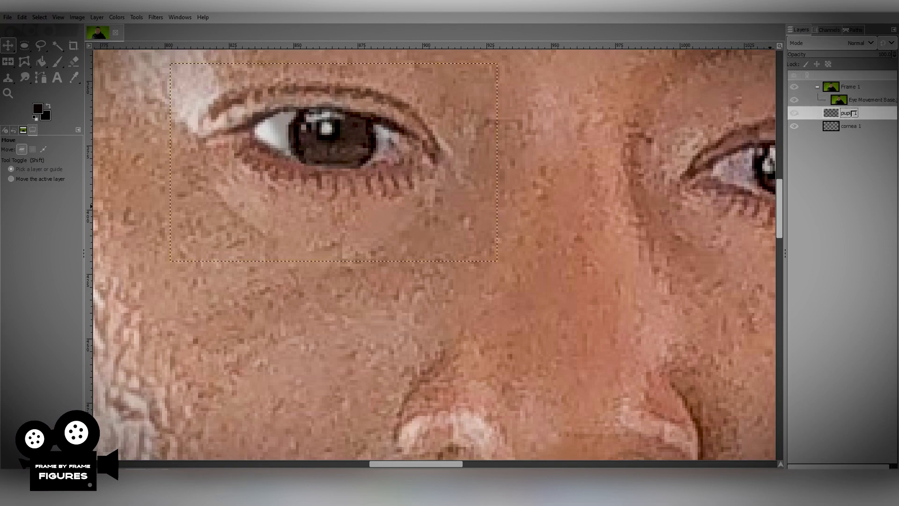
pyautogui.moveTo(852, 113)
pyautogui.mouseDown()
pyautogui.moveTo(851, 88)
pyautogui.moveTo(850, 117)
pyautogui.mouseUp()
pyautogui.click(849, 126)
pyautogui.click(848, 88)
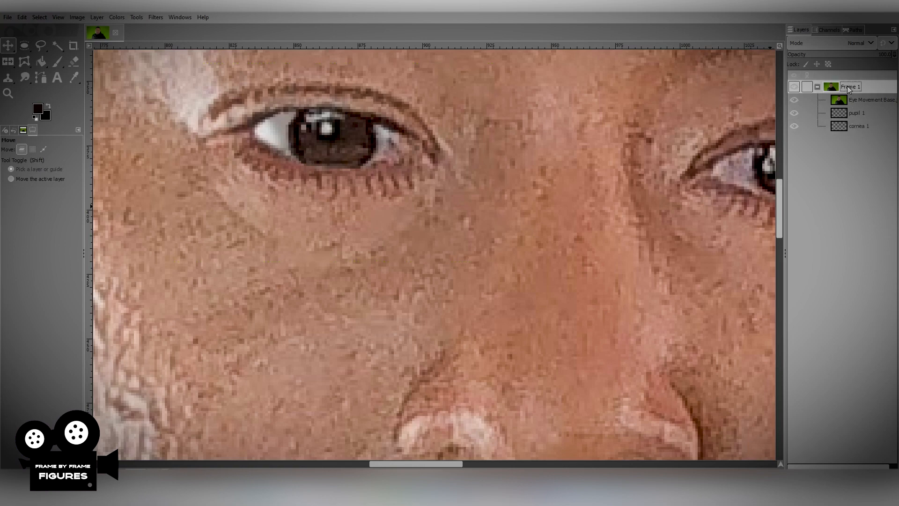
# Try duplicating the Frame 1 group with the copy named Frame 2, and undo it.
pyautogui.rightClick(849, 89)
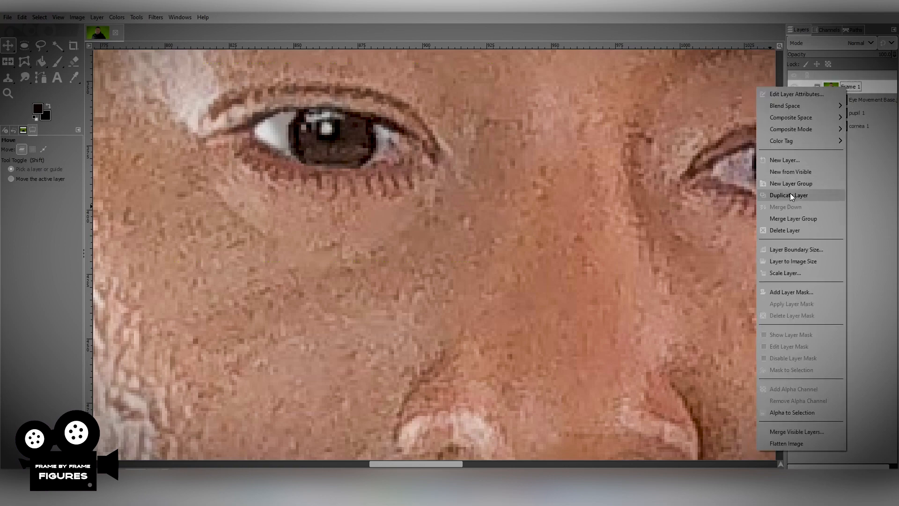
pyautogui.click(790, 194)
pyautogui.doubleClick(863, 88)
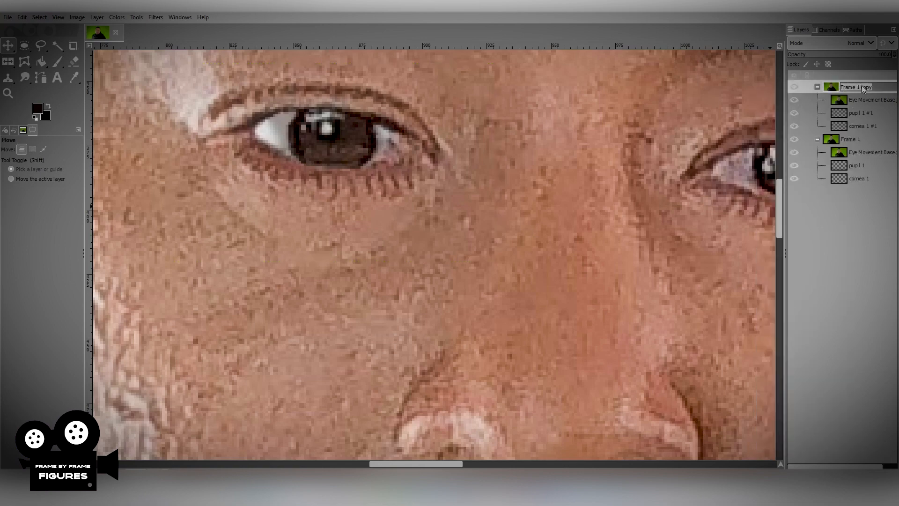
pyautogui.click(878, 86)
pyautogui.press('Return')
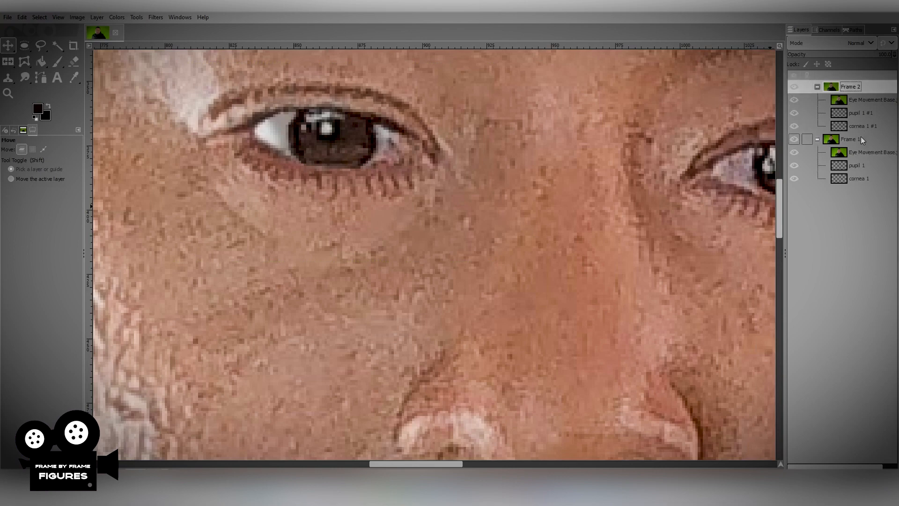
pyautogui.hotkey('ctrl', 'z')
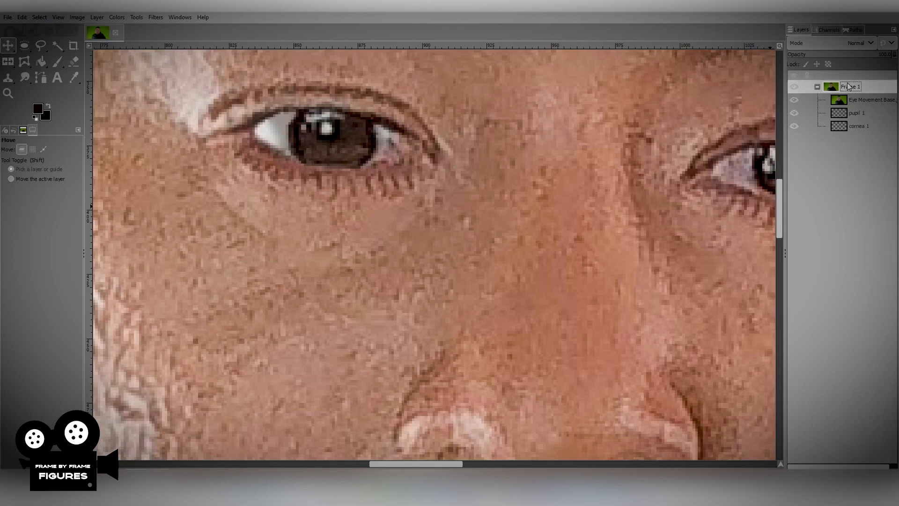
# Rename the layer group Frame #1 and duplicate it for the second frame.
pyautogui.doubleClick(859, 90)
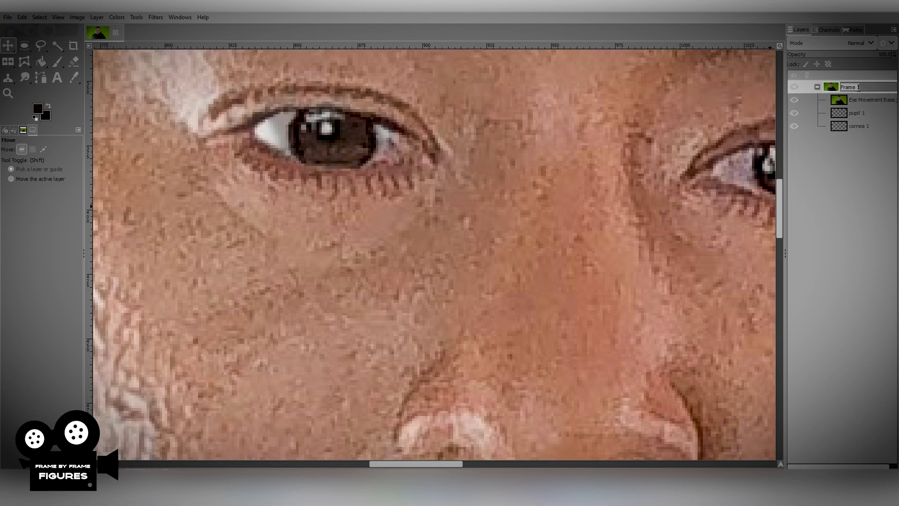
pyautogui.click(859, 87)
pyautogui.press('Return')
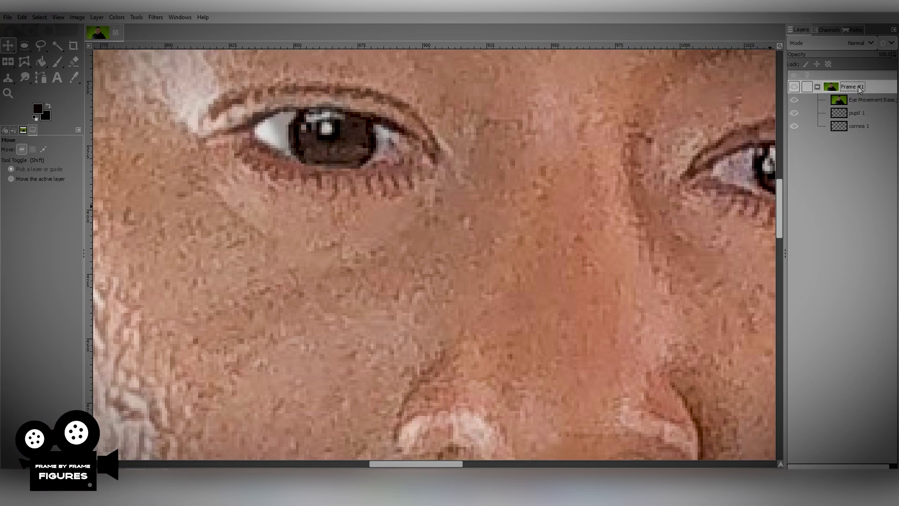
pyautogui.rightClick(855, 89)
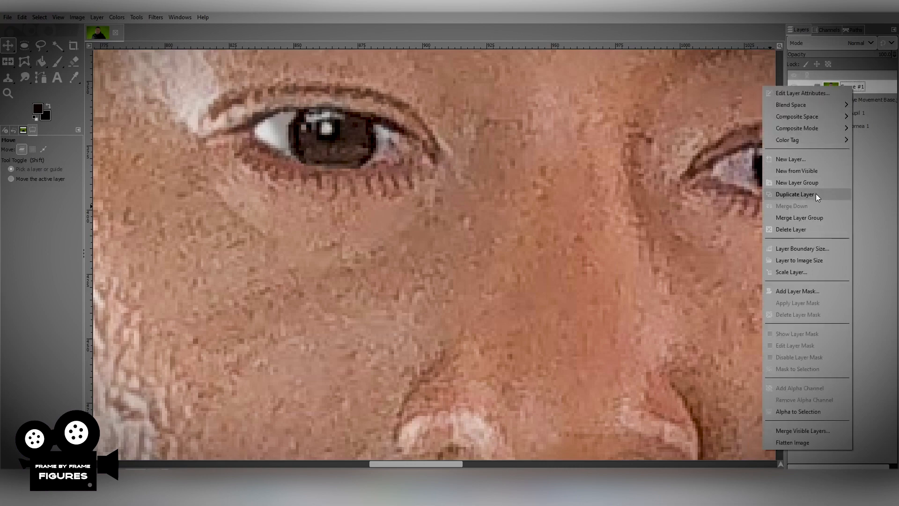
pyautogui.click(801, 195)
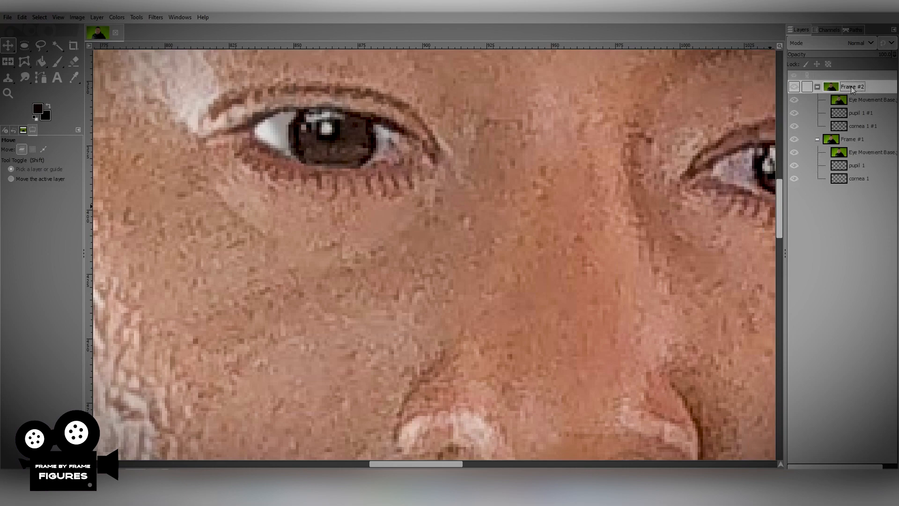
# Nudge the pupil 1 #1 layer in the Frame #2 group 5 px to the right of its original position.
pyautogui.click(855, 111)
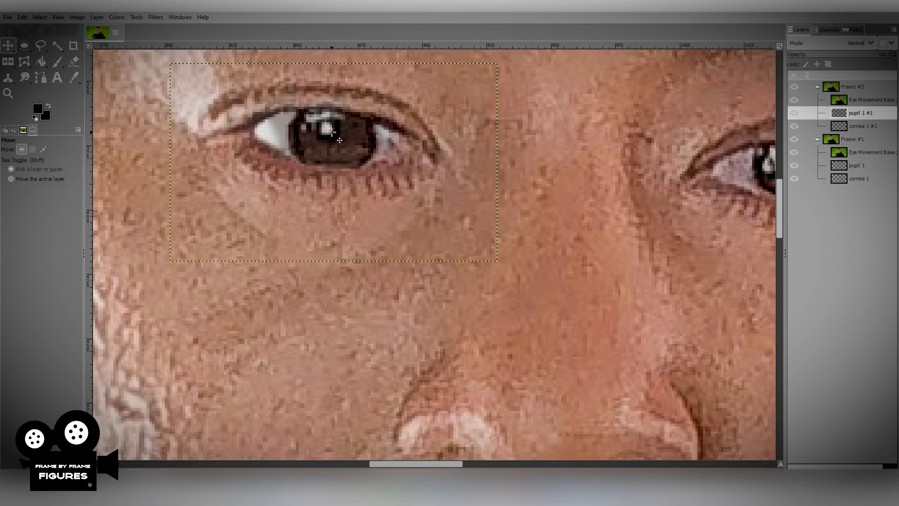
pyautogui.press('Right')
pyautogui.press('Right')
pyautogui.press('Right')
pyautogui.press('Right')
pyautogui.press('Right')
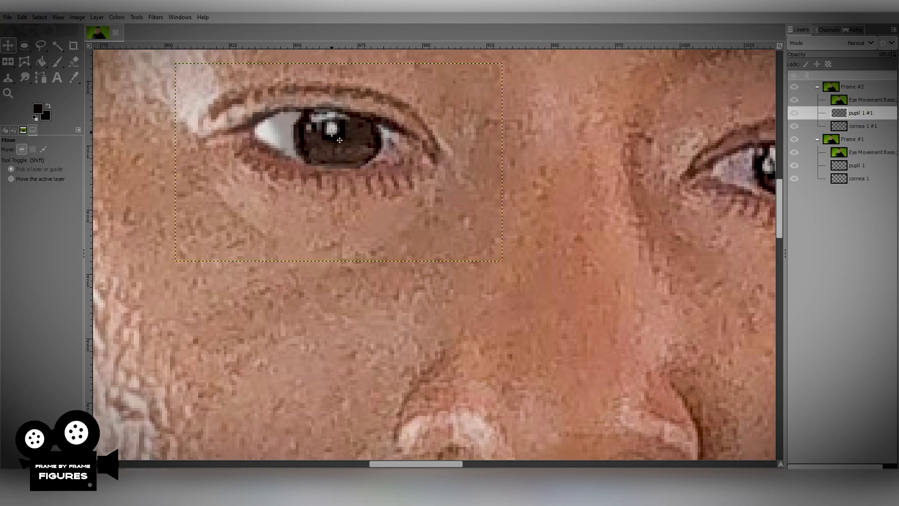
pyautogui.press('Right')
pyautogui.press('Right')
pyautogui.press('Right')
pyautogui.press('Right')
pyautogui.press('Right')
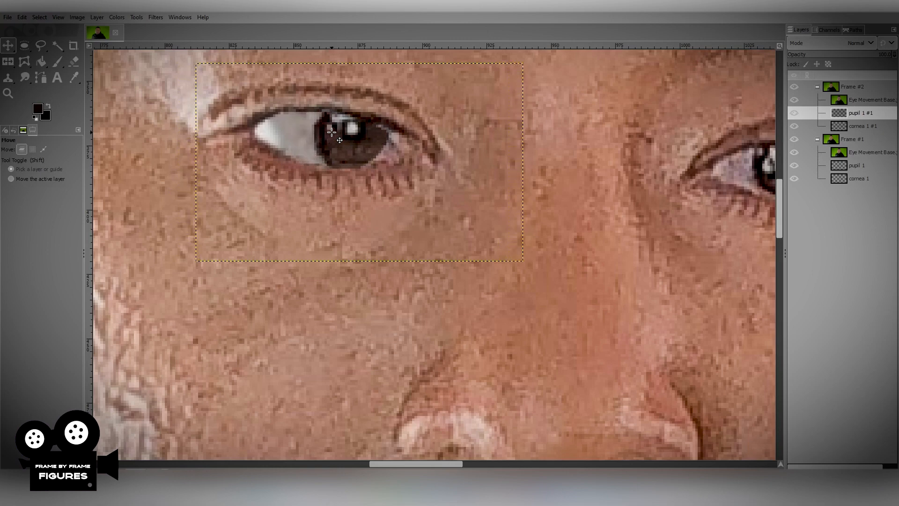
pyautogui.press('Left')
pyautogui.press('Left')
pyautogui.press('Left')
pyautogui.press('Left')
pyautogui.press('Left')
pyautogui.press('Left')
pyautogui.press('Left')
pyautogui.press('Left')
pyautogui.press('Left')
pyautogui.press('Left')
pyautogui.press('Right')
pyautogui.press('Right')
pyautogui.press('Right')
pyautogui.press('Right')
pyautogui.press('Right')
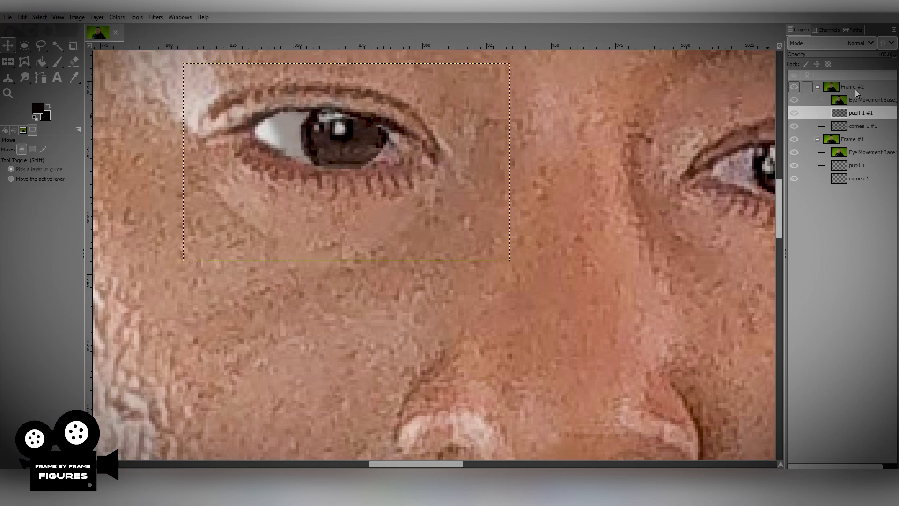
# Duplicate the Frame #2 group and nudge the pupil layer in the copy another 5 px to the right.
pyautogui.click(853, 88)
pyautogui.rightClick(854, 88)
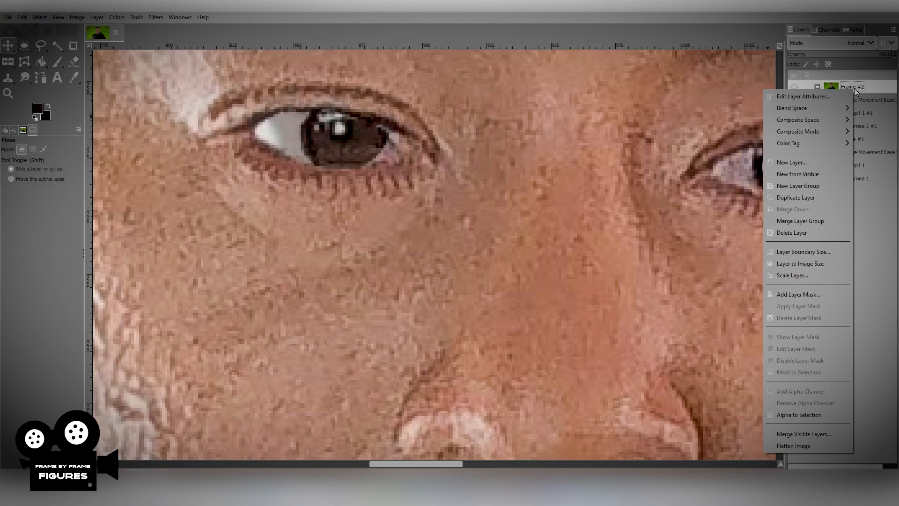
pyautogui.click(801, 197)
pyautogui.click(853, 115)
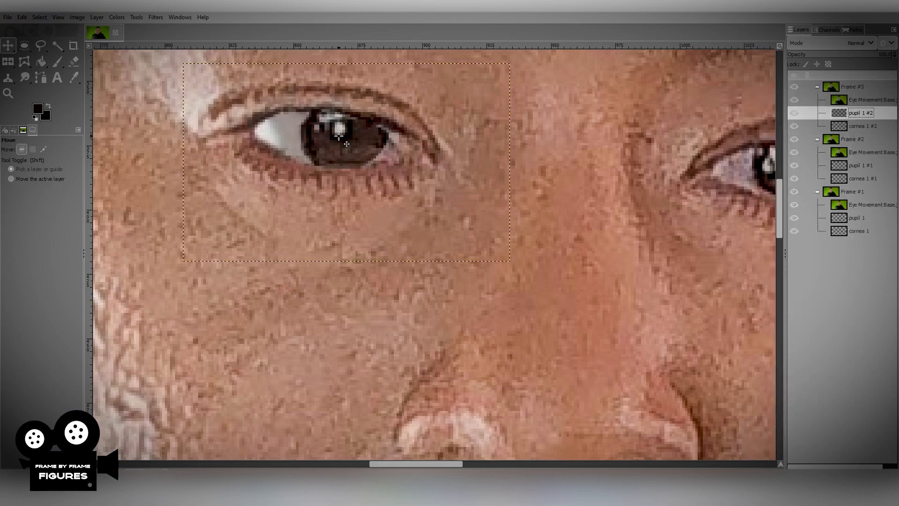
pyautogui.press('Right')
pyautogui.press('Right')
pyautogui.press('Right')
pyautogui.press('Right')
pyautogui.press('Right')
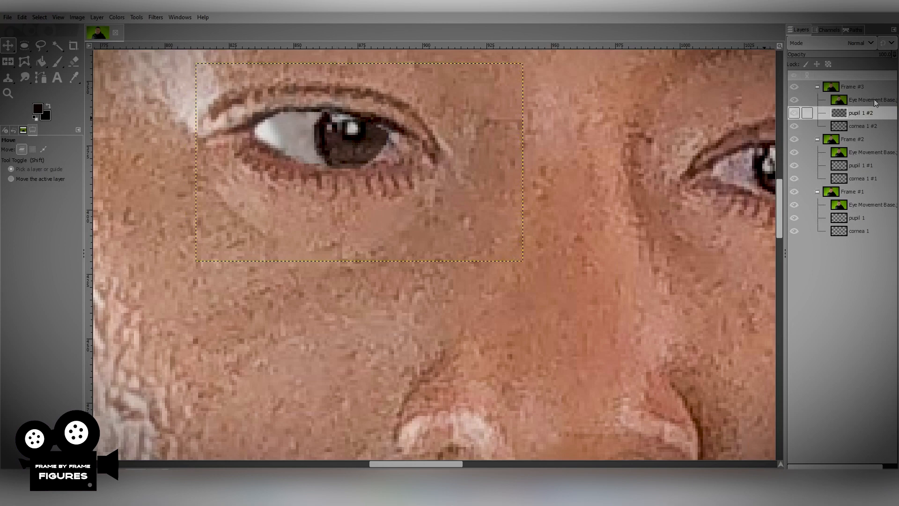
# Duplicate the Frame #3 group and nudge the pupil layer in the copy 5 px further right.
pyautogui.rightClick(857, 87)
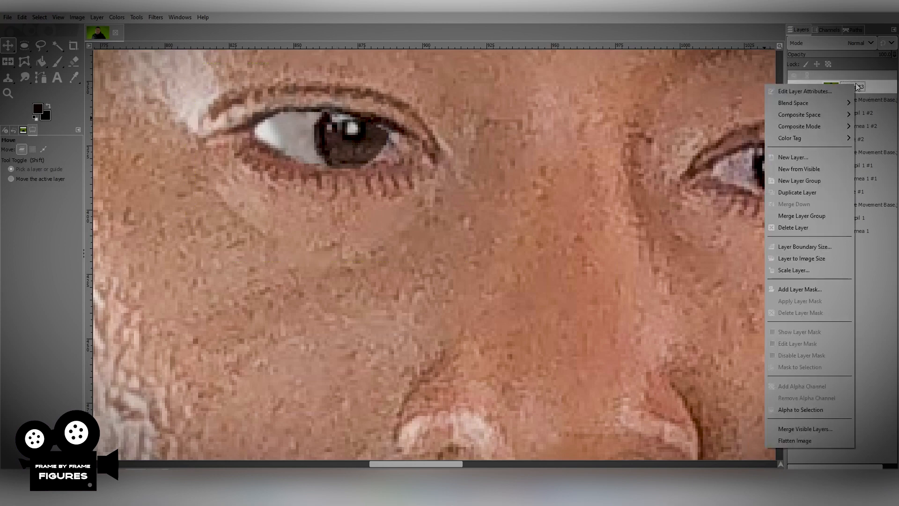
pyautogui.click(800, 192)
pyautogui.click(855, 115)
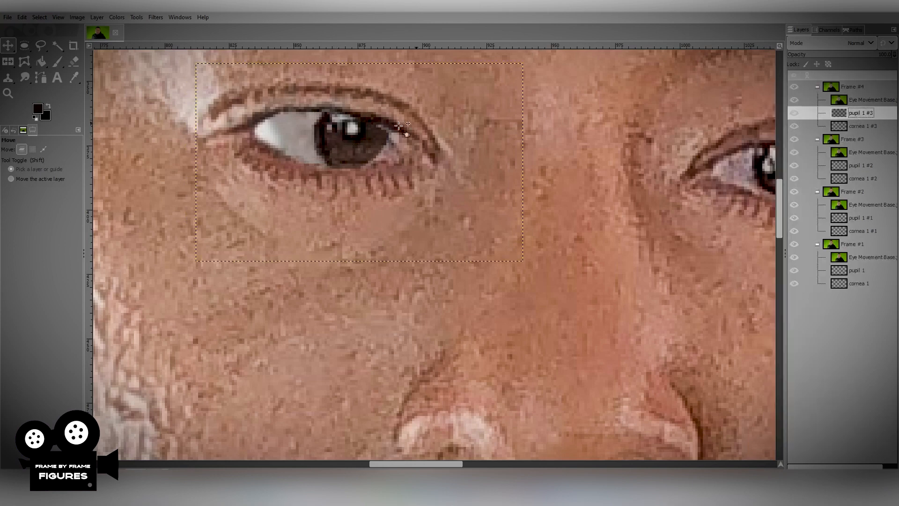
pyautogui.press('Right')
pyautogui.press('Right')
pyautogui.press('Right')
pyautogui.press('Right')
pyautogui.press('Right')
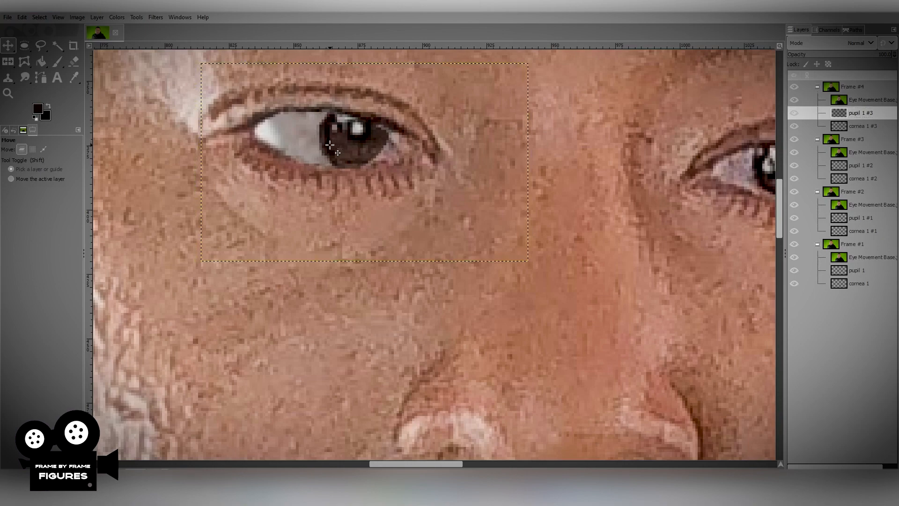
# Preview the eye movement on the whole face by hiding the upper frame groups and showing Frame #2, #3 and #4 one after another.
pyautogui.press('1')
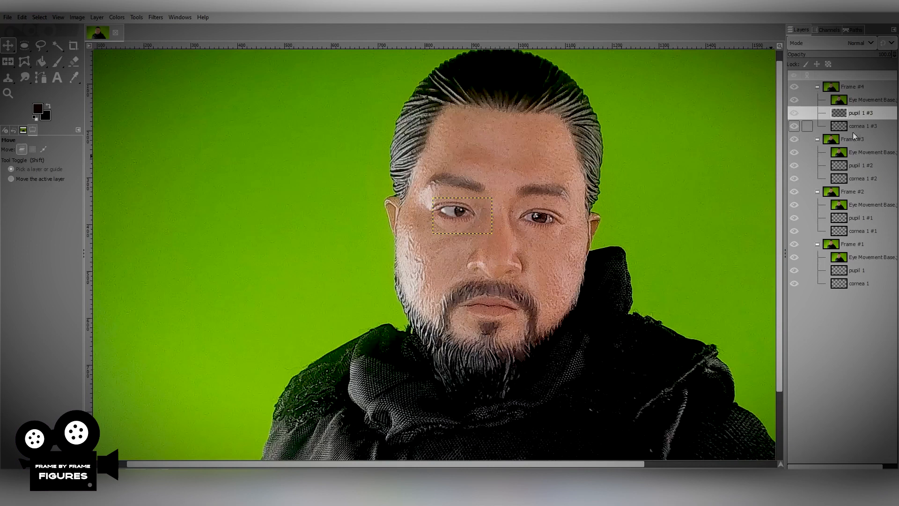
pyautogui.click(856, 245)
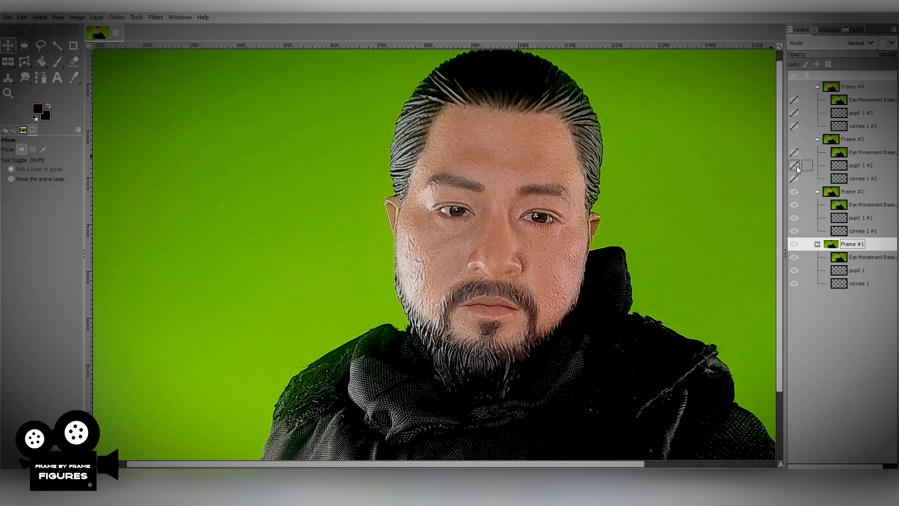
pyautogui.click(794, 191)
pyautogui.click(794, 139)
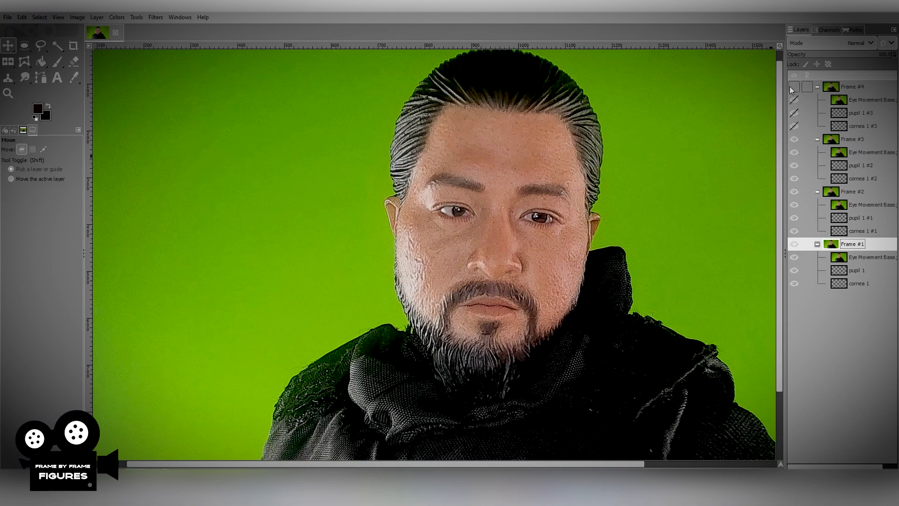
pyautogui.click(794, 87)
# Move the pupil 1 #3 layer in Frame #4 about 18 px left, back toward the centre of the eye.
pyautogui.click(857, 112)
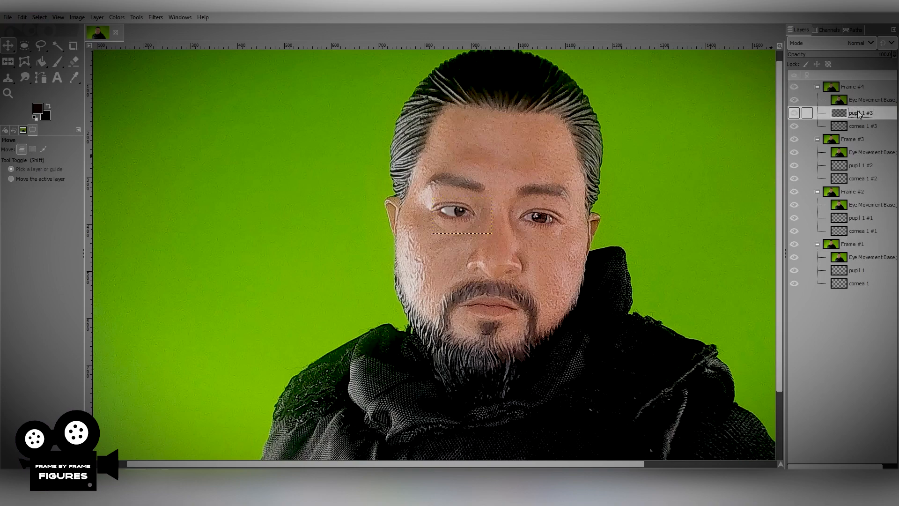
pyautogui.scroll(5, 452, 207)
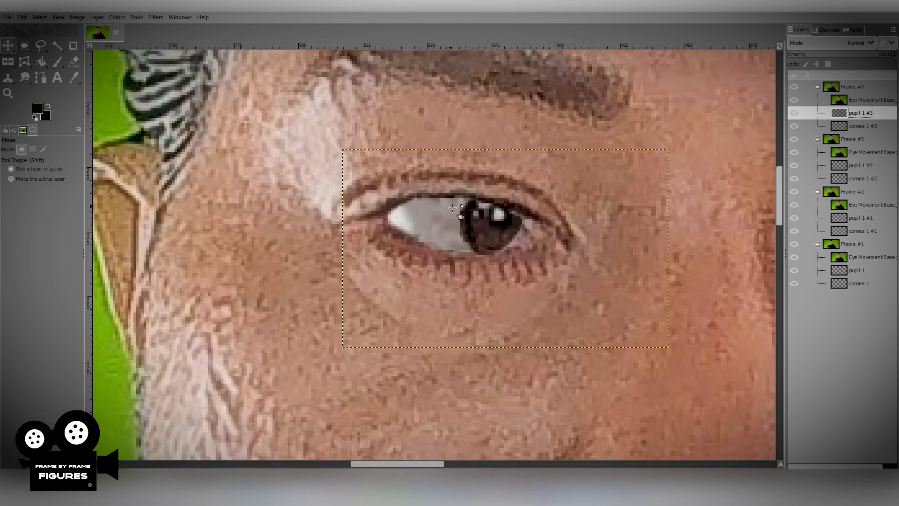
pyautogui.moveTo(489, 221); pyautogui.dragTo(441, 225)
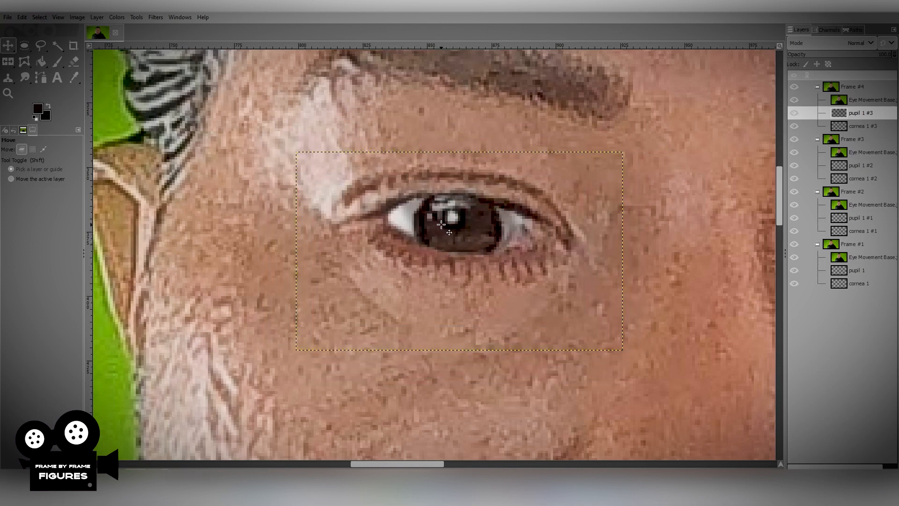
# Compare the pupil positions across the frames by toggling the visibility of the Frame #4, #3 and #2 groups.
pyautogui.click(831, 88)
pyautogui.click(793, 87)
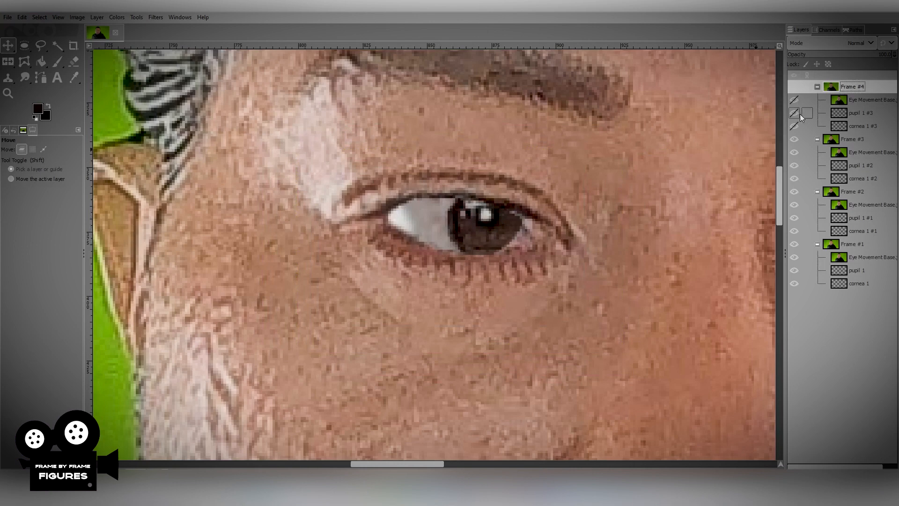
pyautogui.click(794, 140)
pyautogui.click(795, 191)
pyautogui.click(795, 192)
pyautogui.click(793, 139)
pyautogui.scroll(-5, 566, 213)
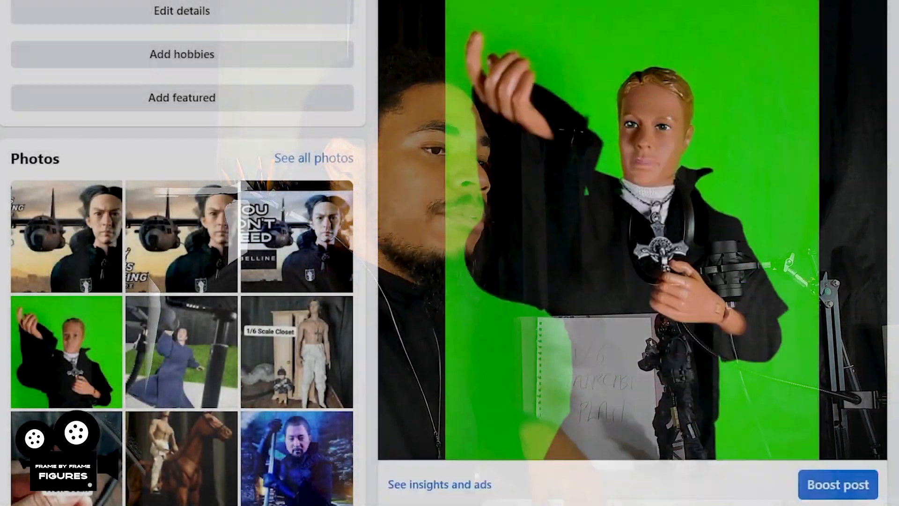
pyautogui.scroll(-7, 632, 253)
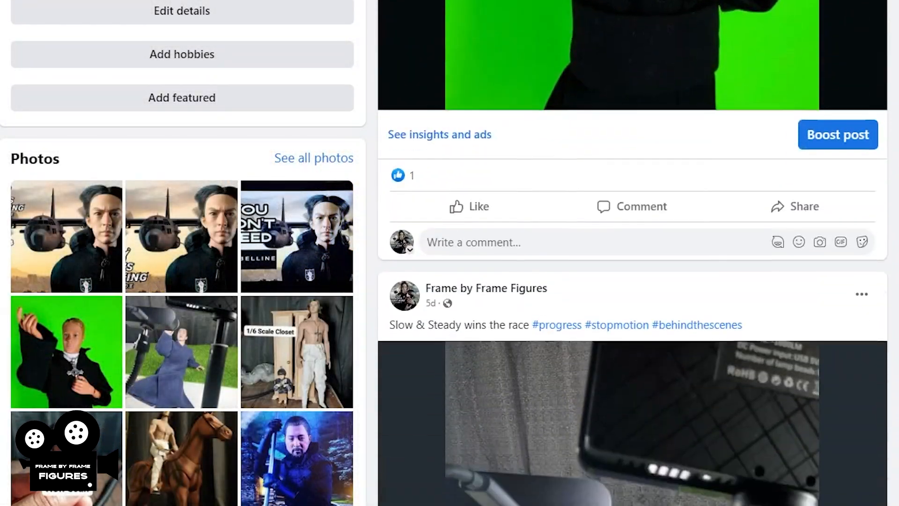
pyautogui.scroll(-5, 632, 253)
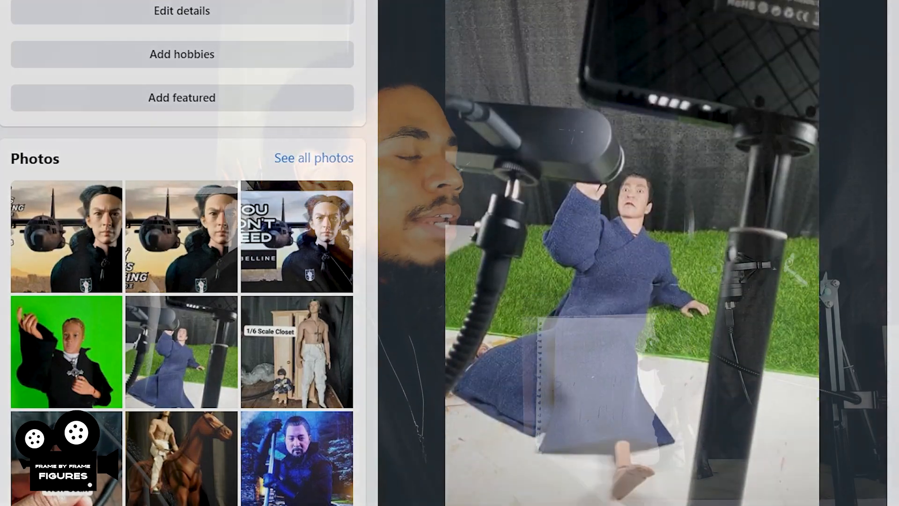
pyautogui.scroll(-5, 632, 253)
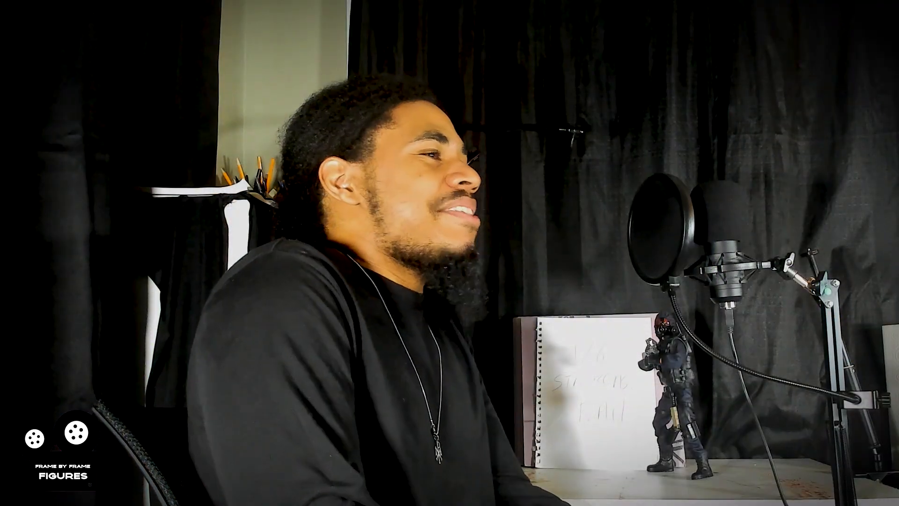